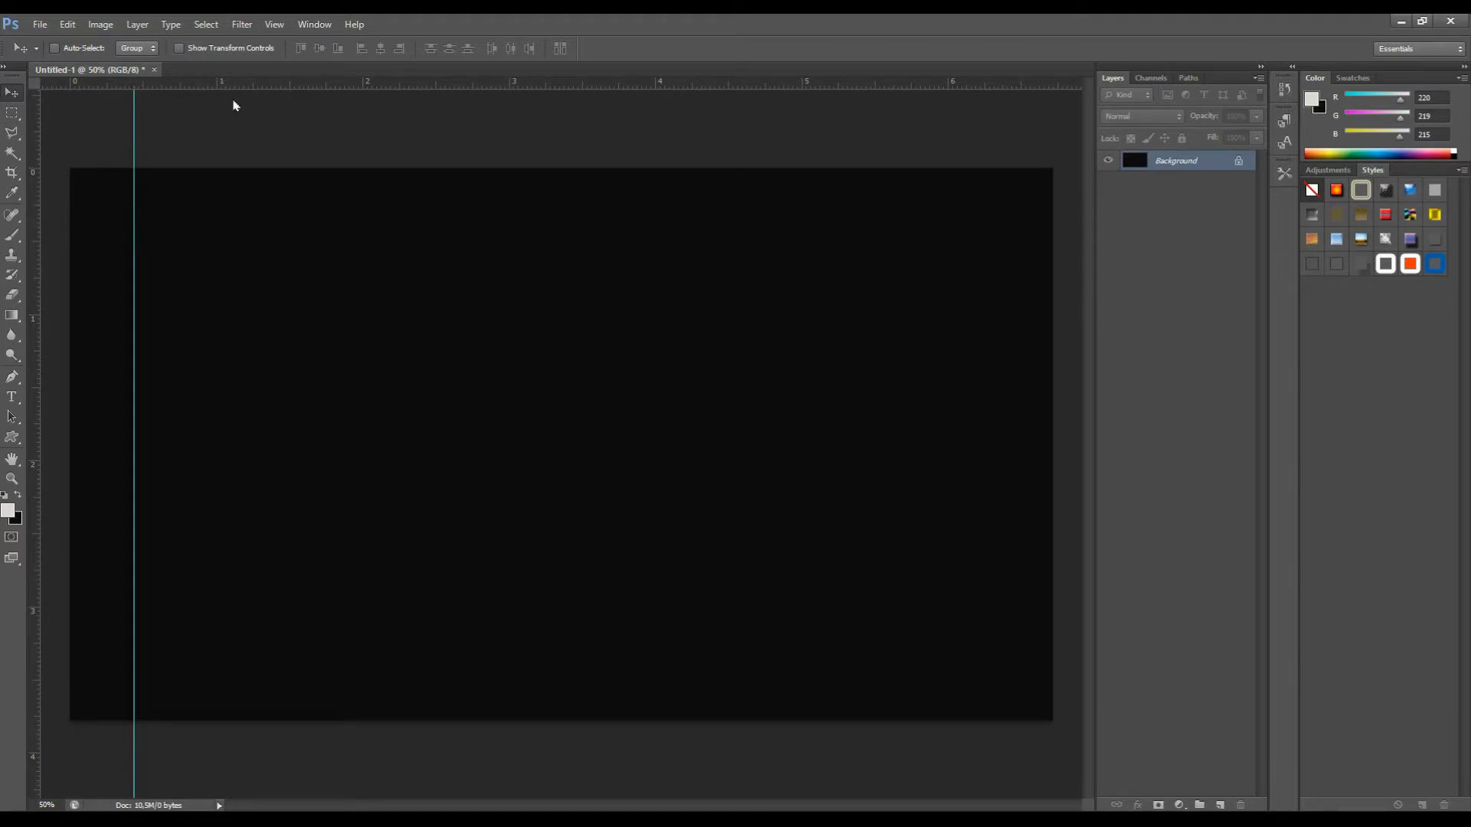
- Place horizontal guides at about 1.2 and 2.5 and a second vertical guide at about 6.1 on the rulers
drag(261, 82, 602, 342)
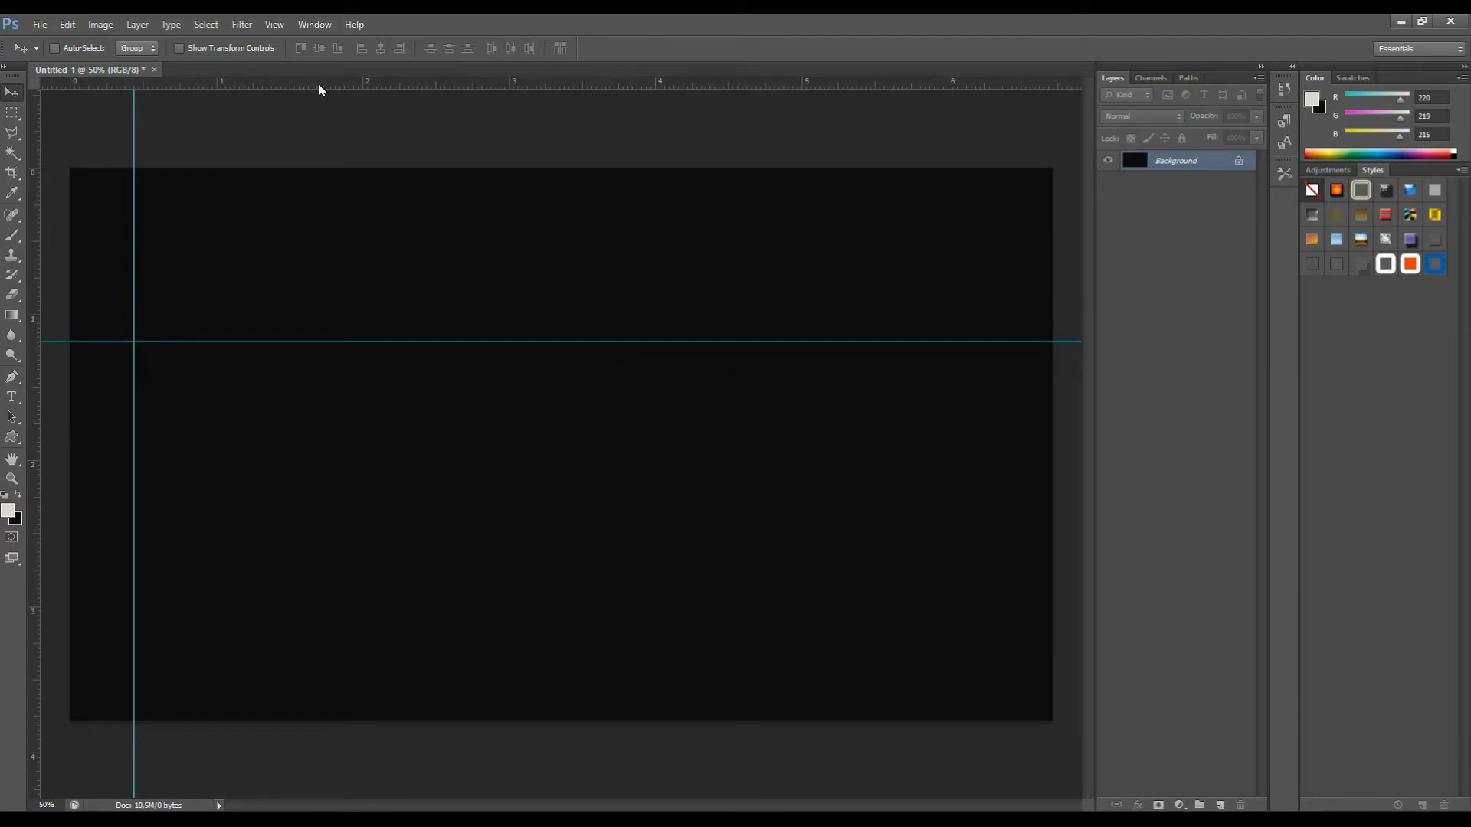
drag(425, 521, 498, 528)
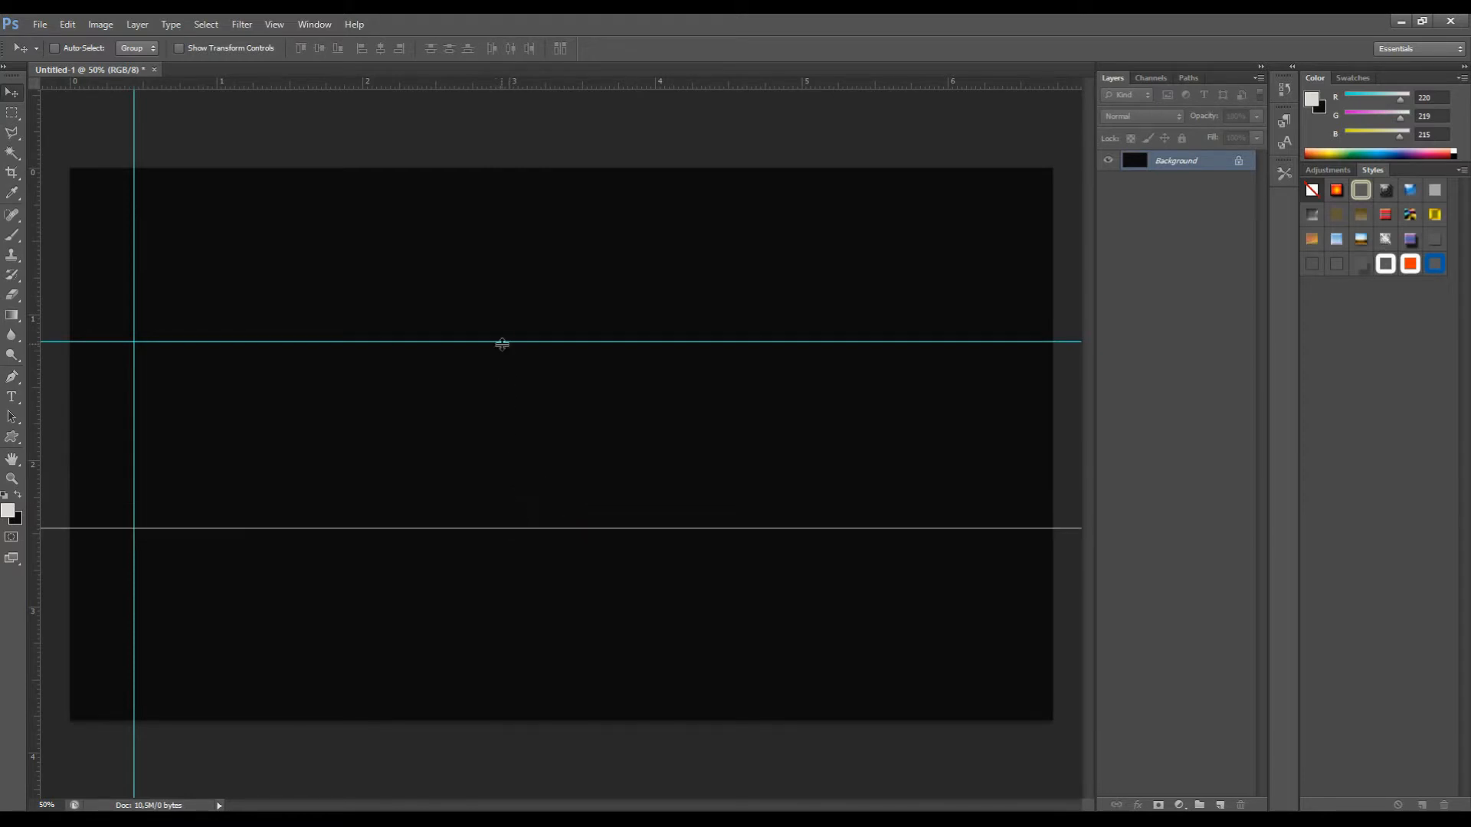
drag(505, 366, 509, 351)
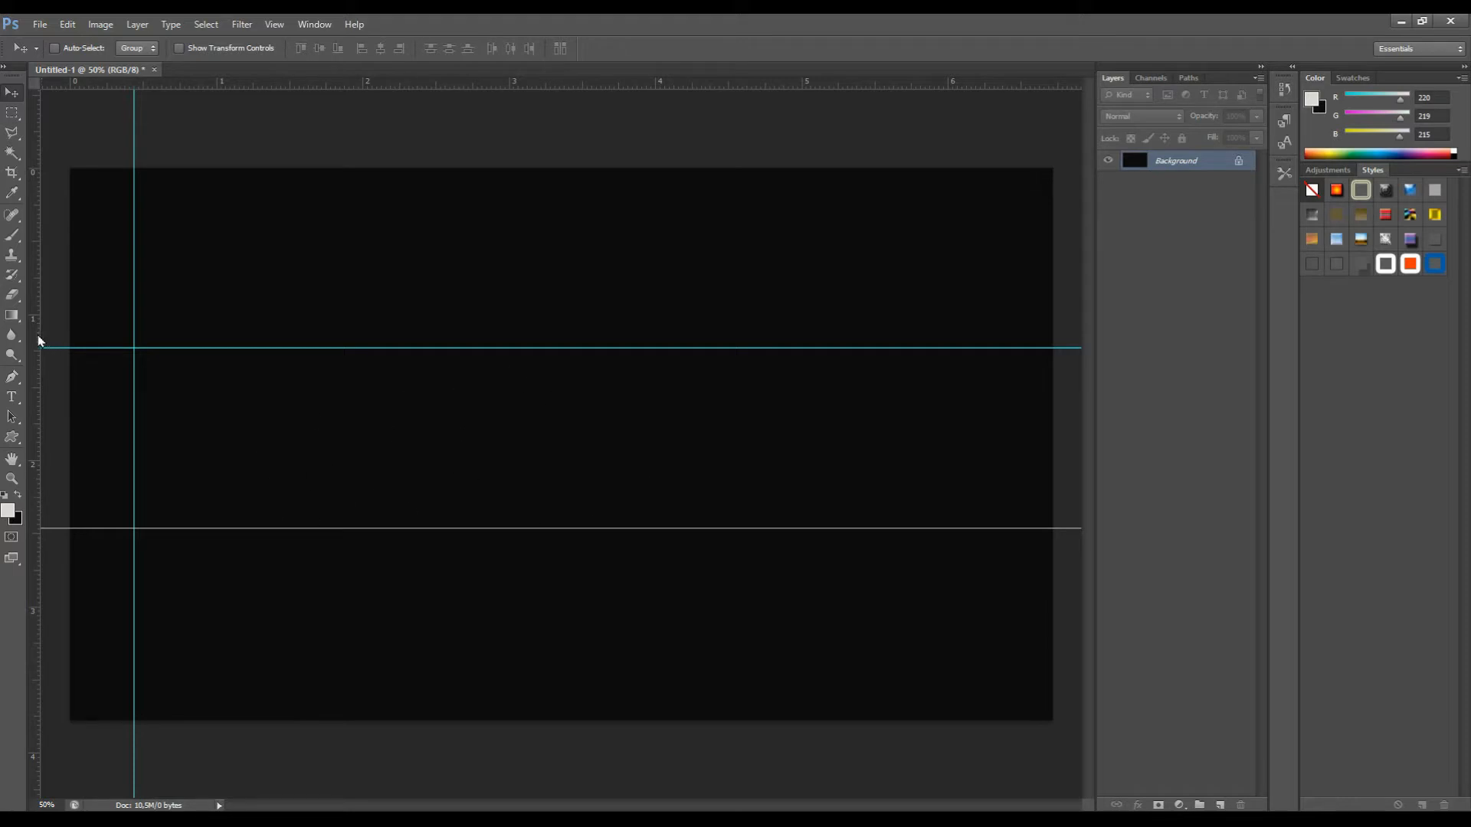
drag(561, 382, 965, 375)
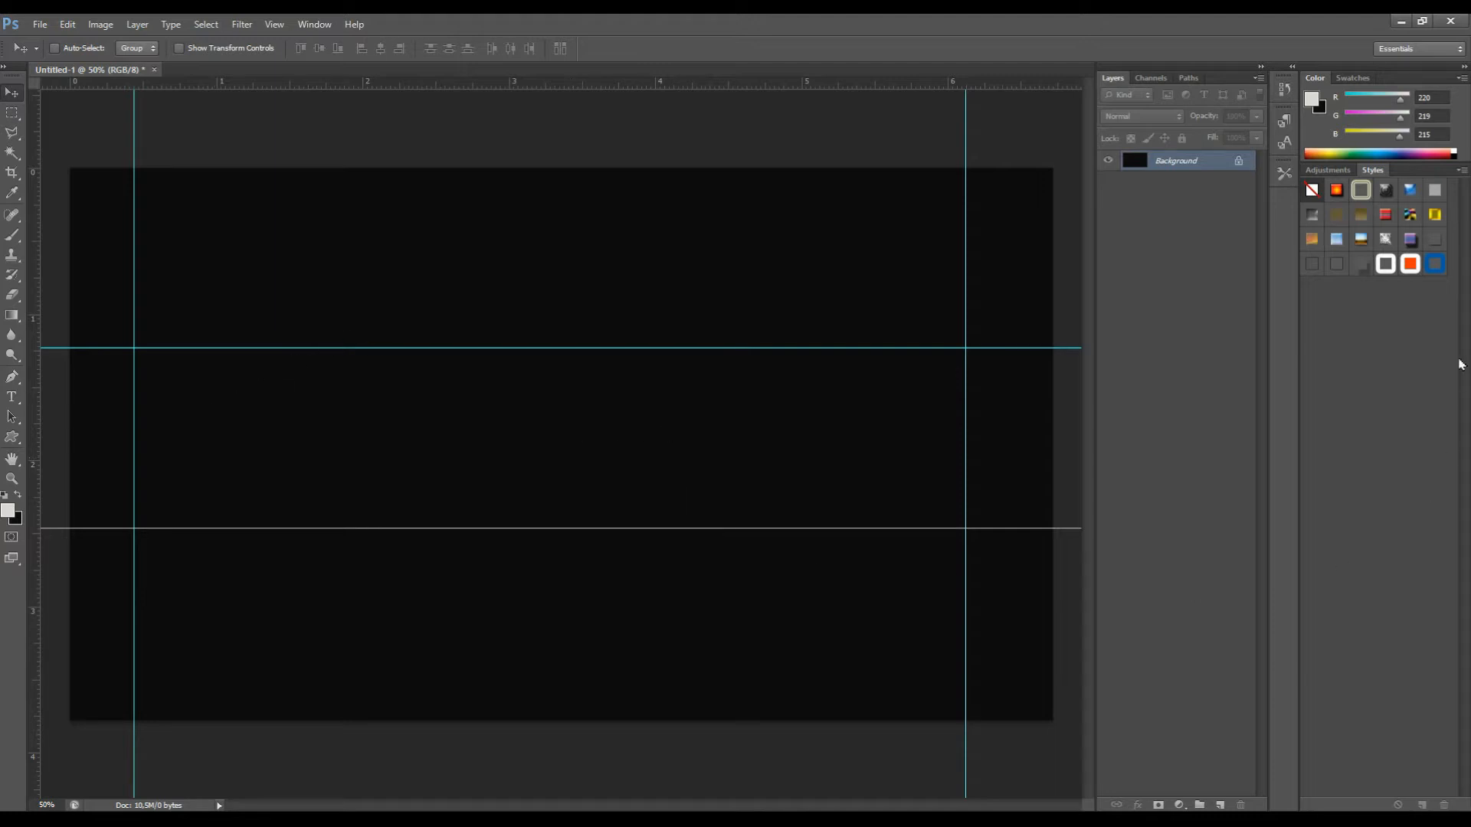
- Open the desk photo pexels-photo-572056 from the Desktop
click(39, 25)
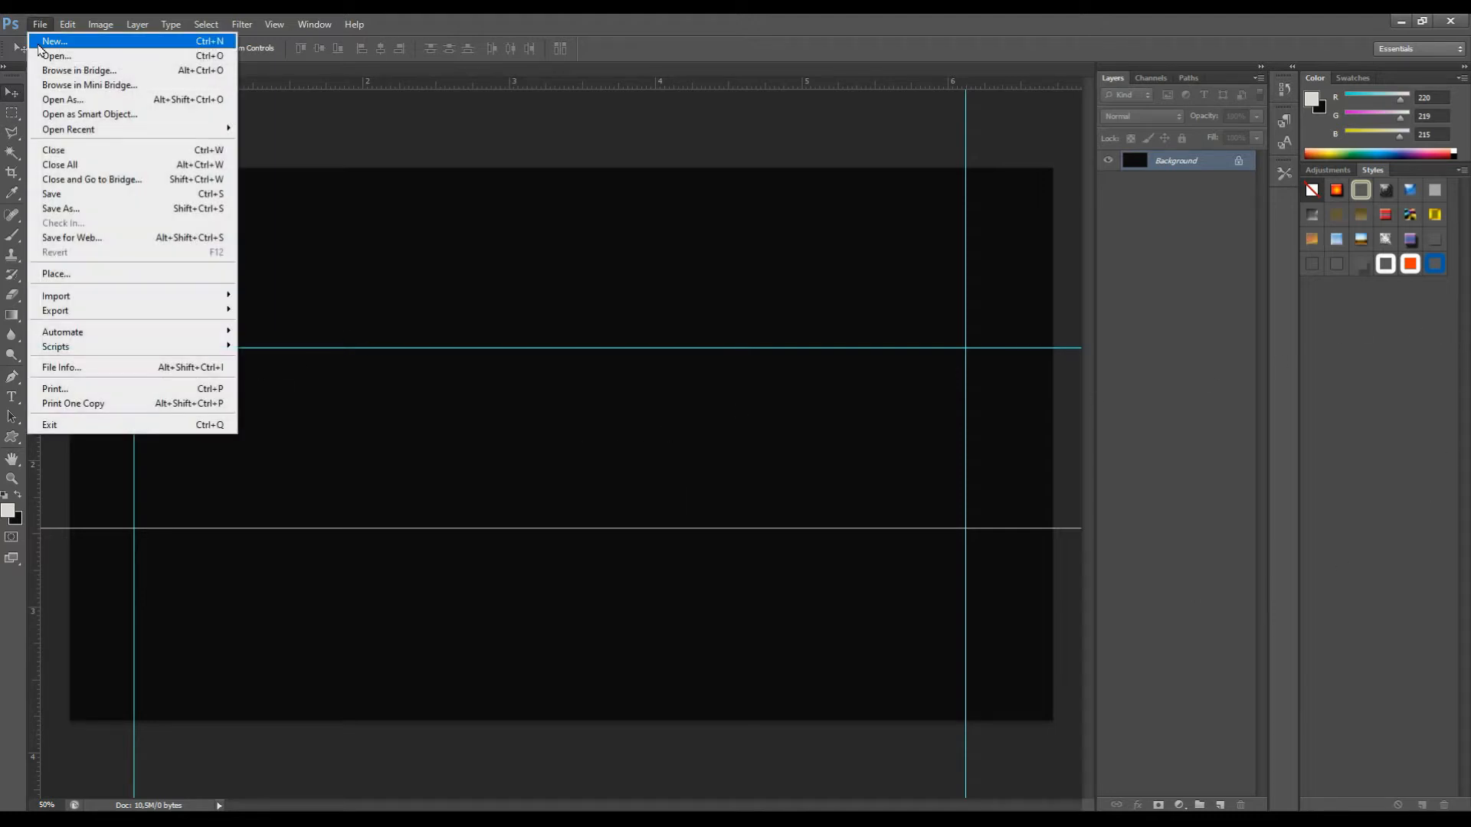
click(51, 58)
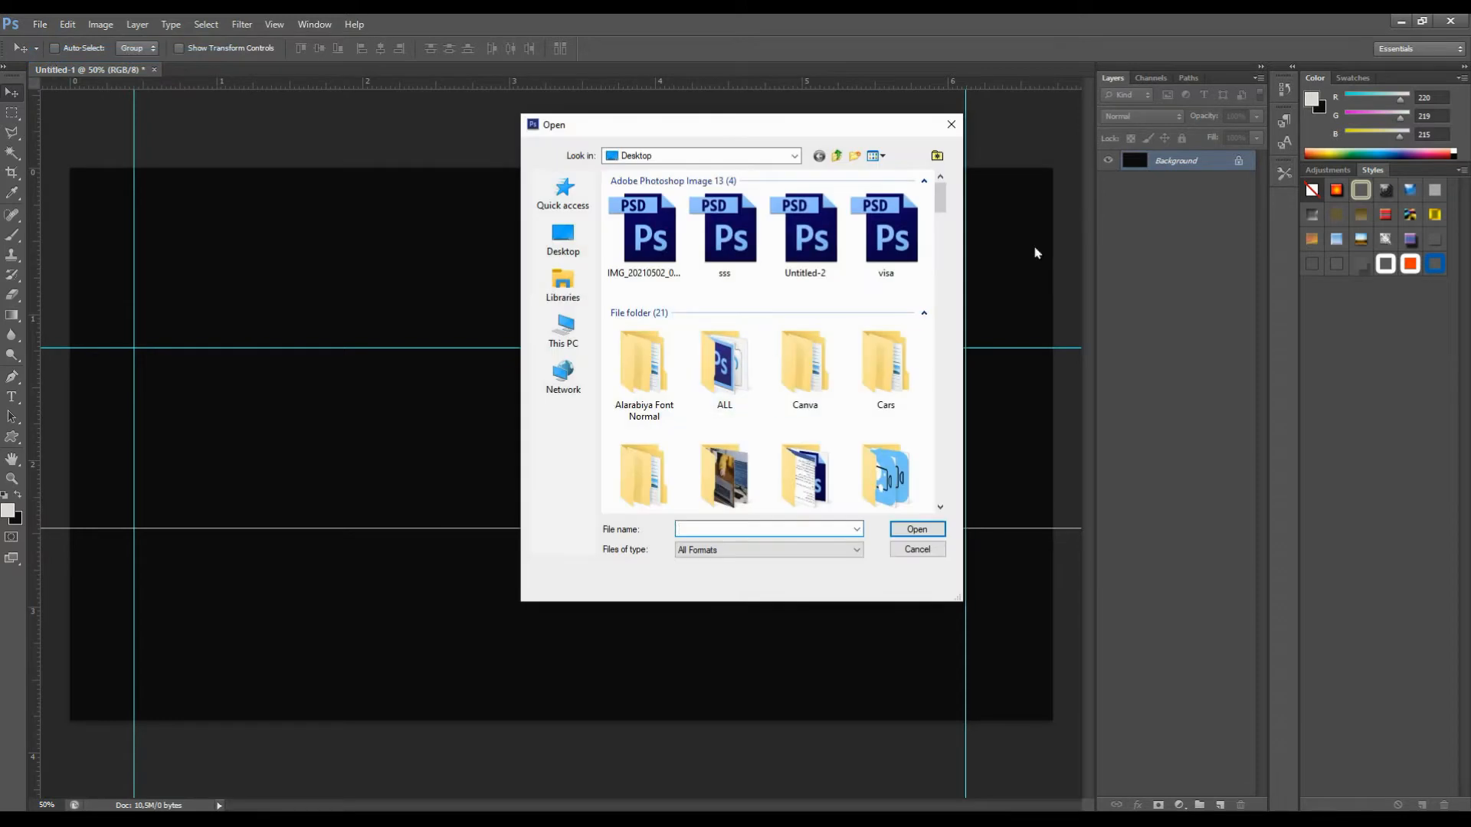
drag(941, 198, 942, 273)
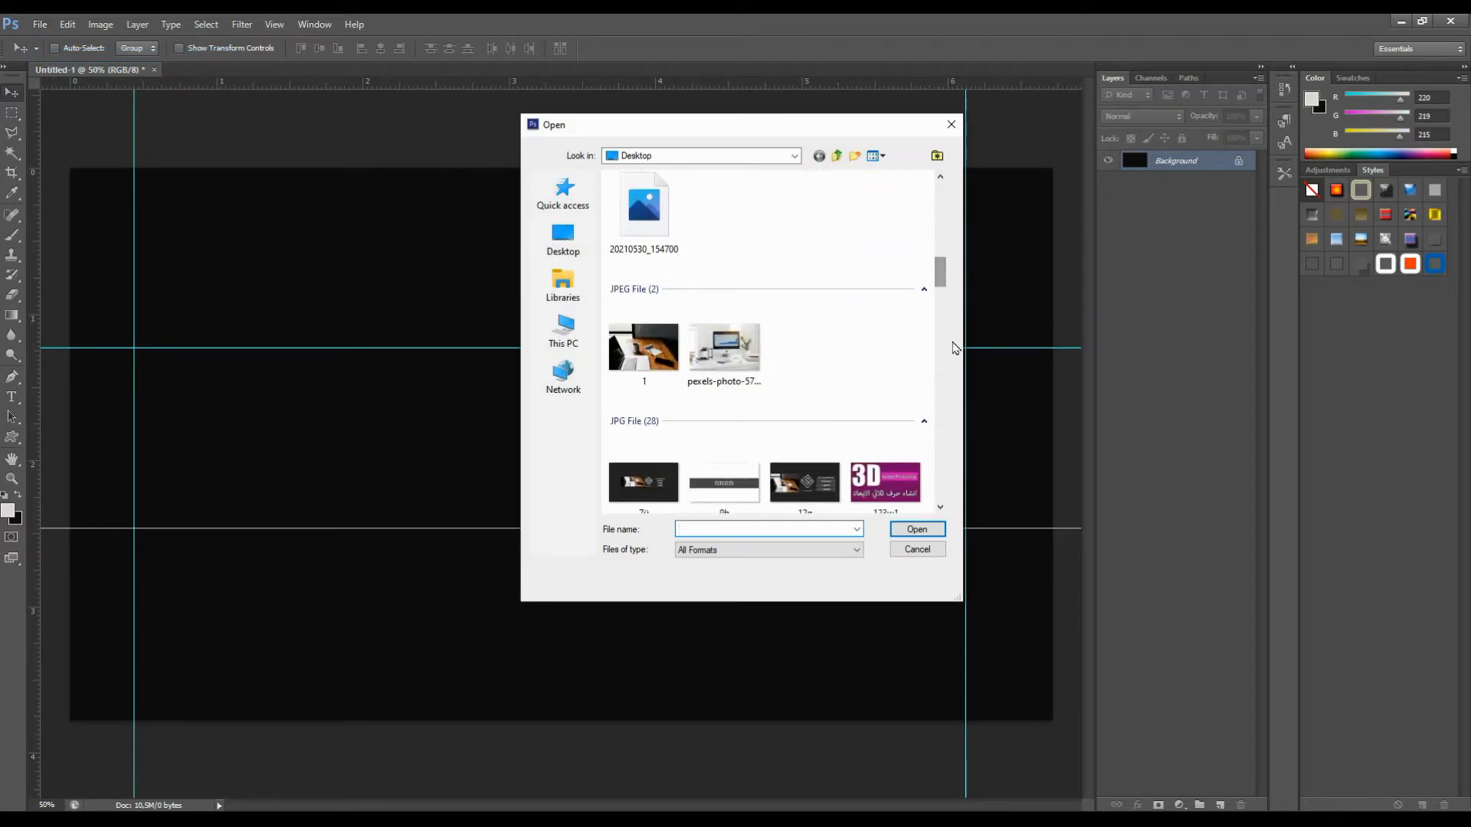
click(732, 349)
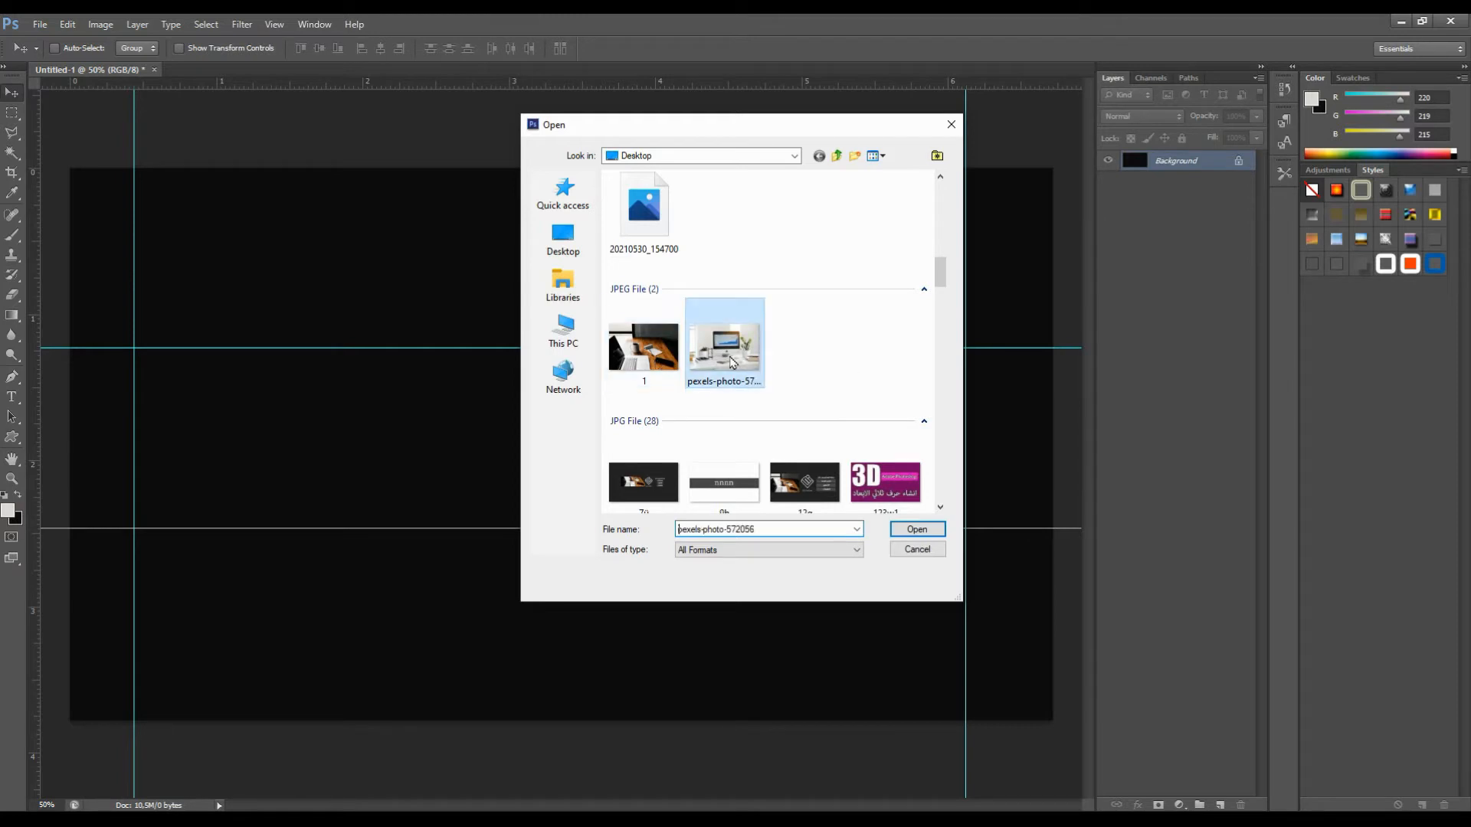
click(914, 531)
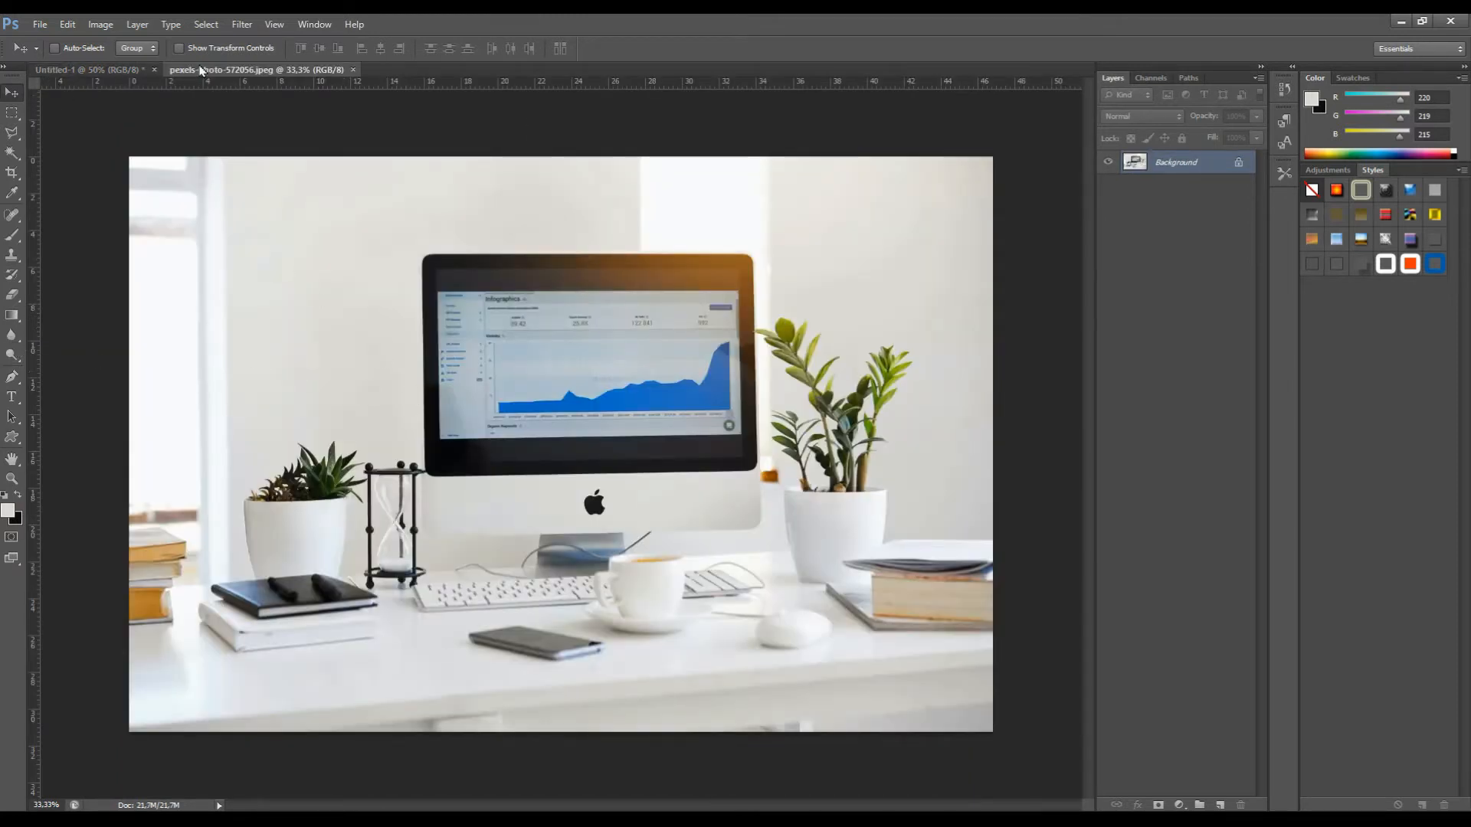
- Copy the desk photo into Untitled-1 as a new layer and close the photo's own document
drag(201, 70, 421, 245)
drag(302, 440, 337, 420)
click(1256, 246)
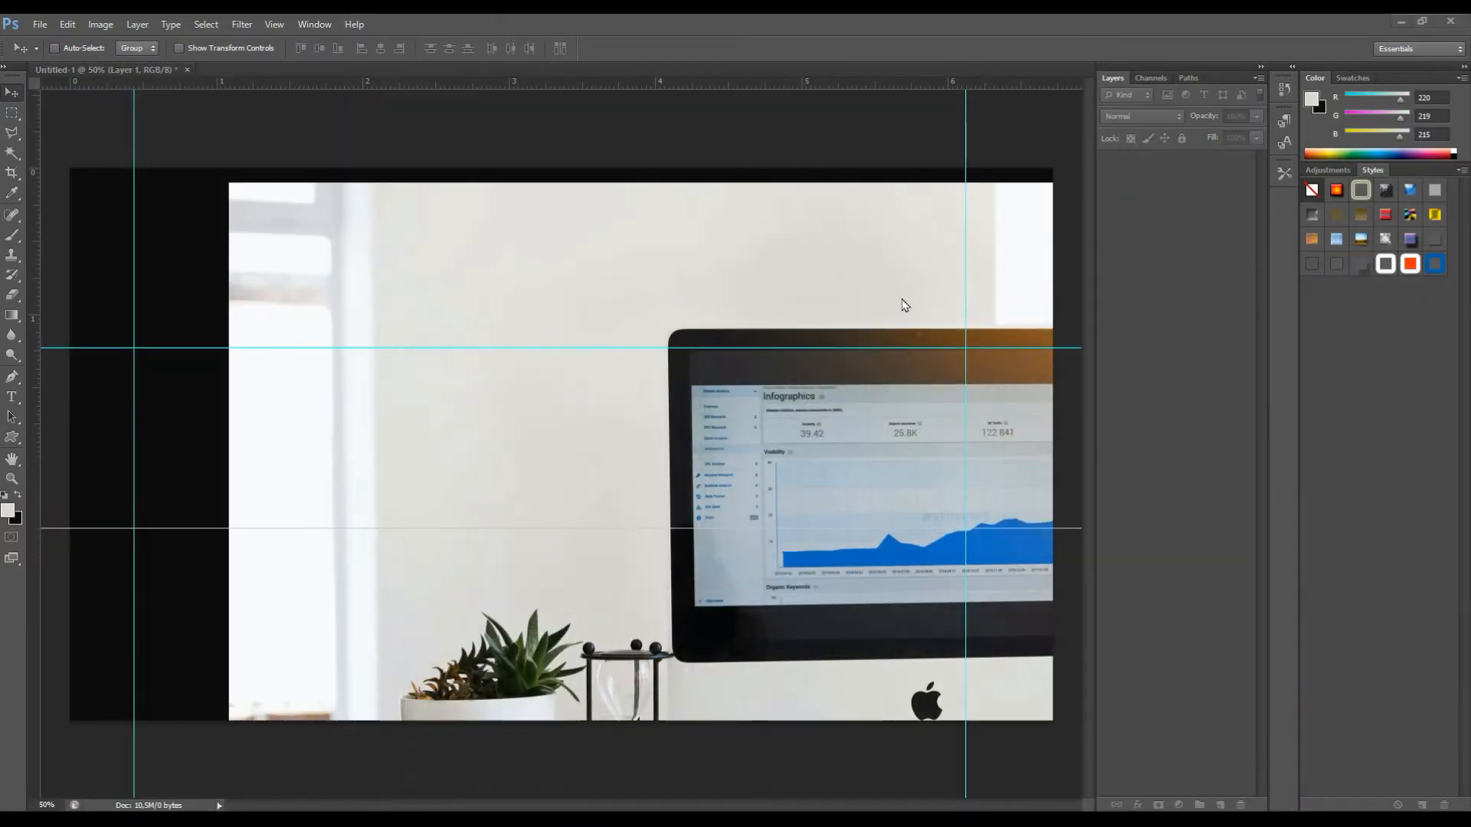
drag(536, 285, 500, 322)
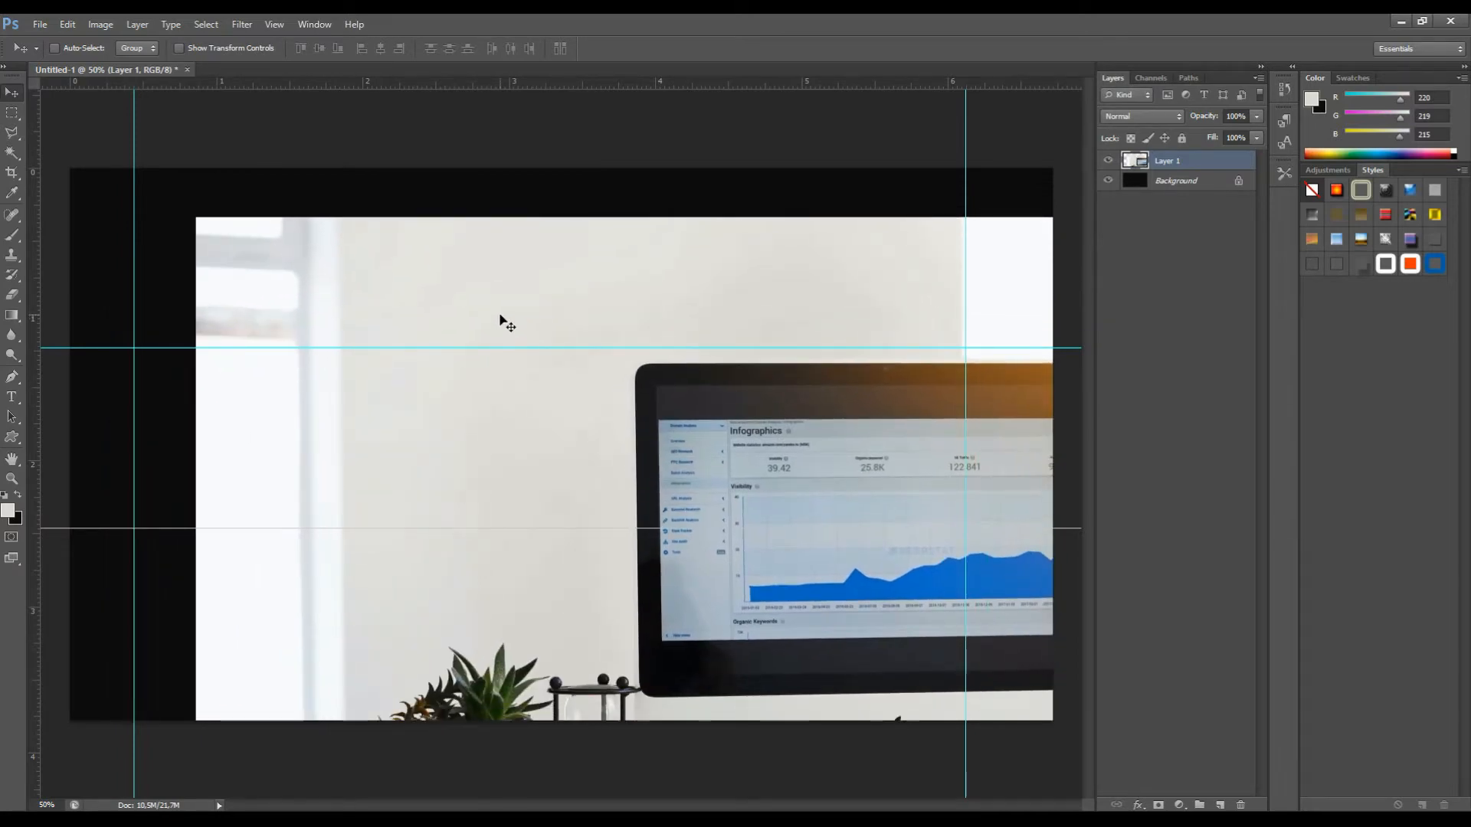
- Scale the photo layer to 36.67% and position it at about X 1218.5, Y 554.5 px, applying the transformation
key(ctrl+t)
drag(196, 217, 319, 298)
drag(611, 569, 825, 666)
drag(770, 600, 178, 193)
drag(230, 258, 417, 395)
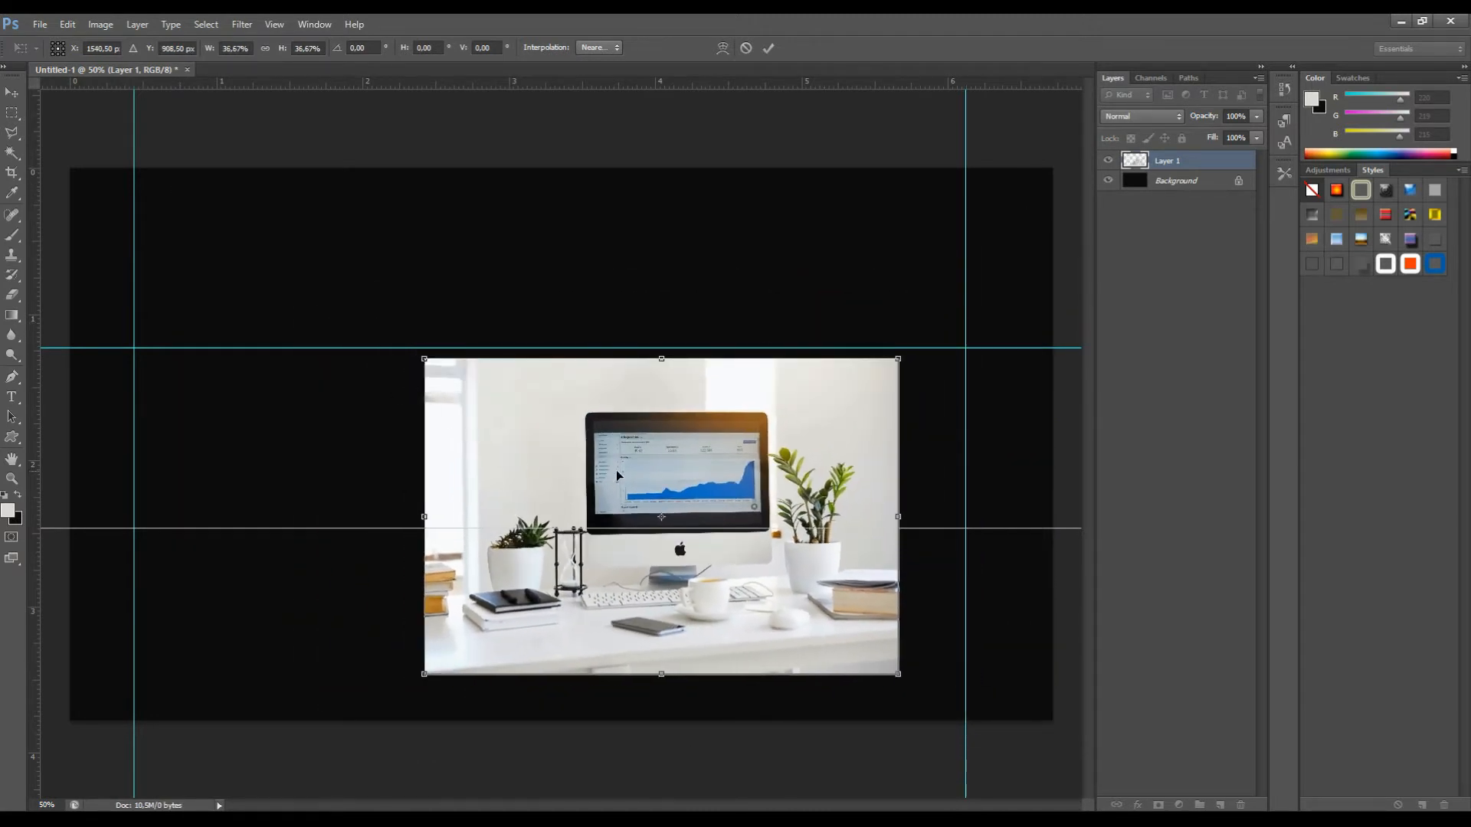
drag(600, 466, 427, 324)
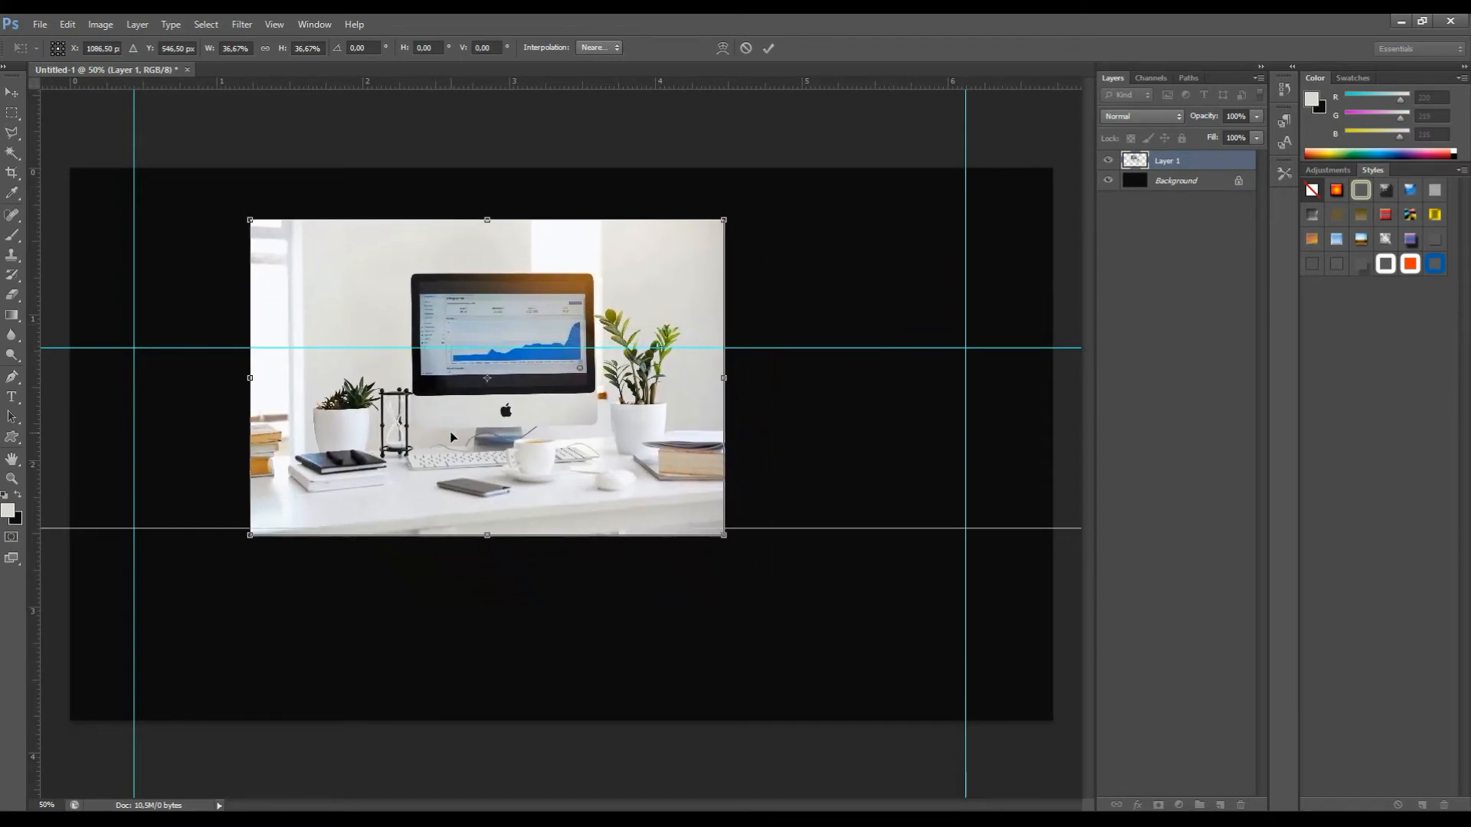
drag(516, 440, 501, 434)
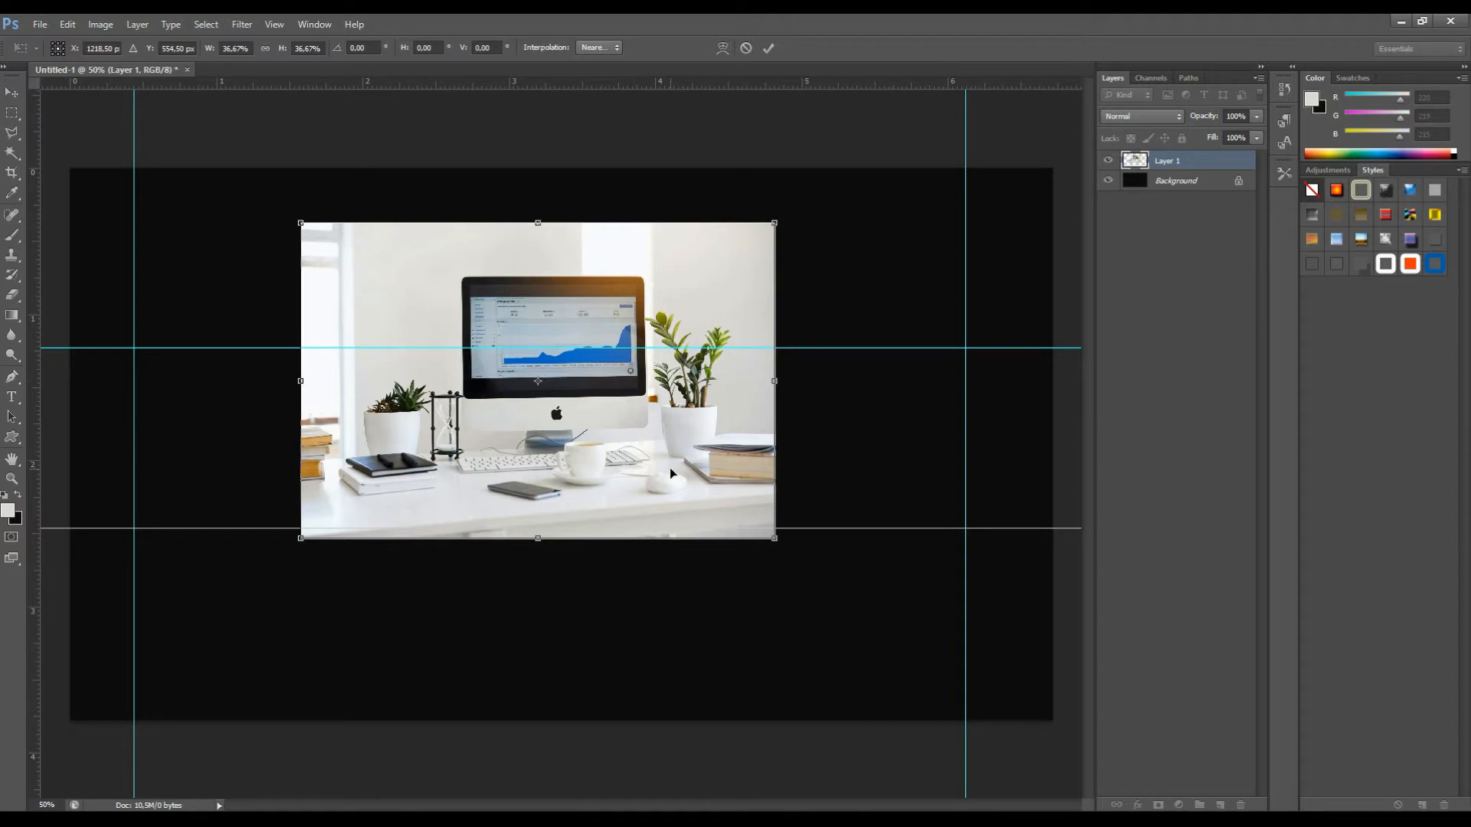
click(12, 92)
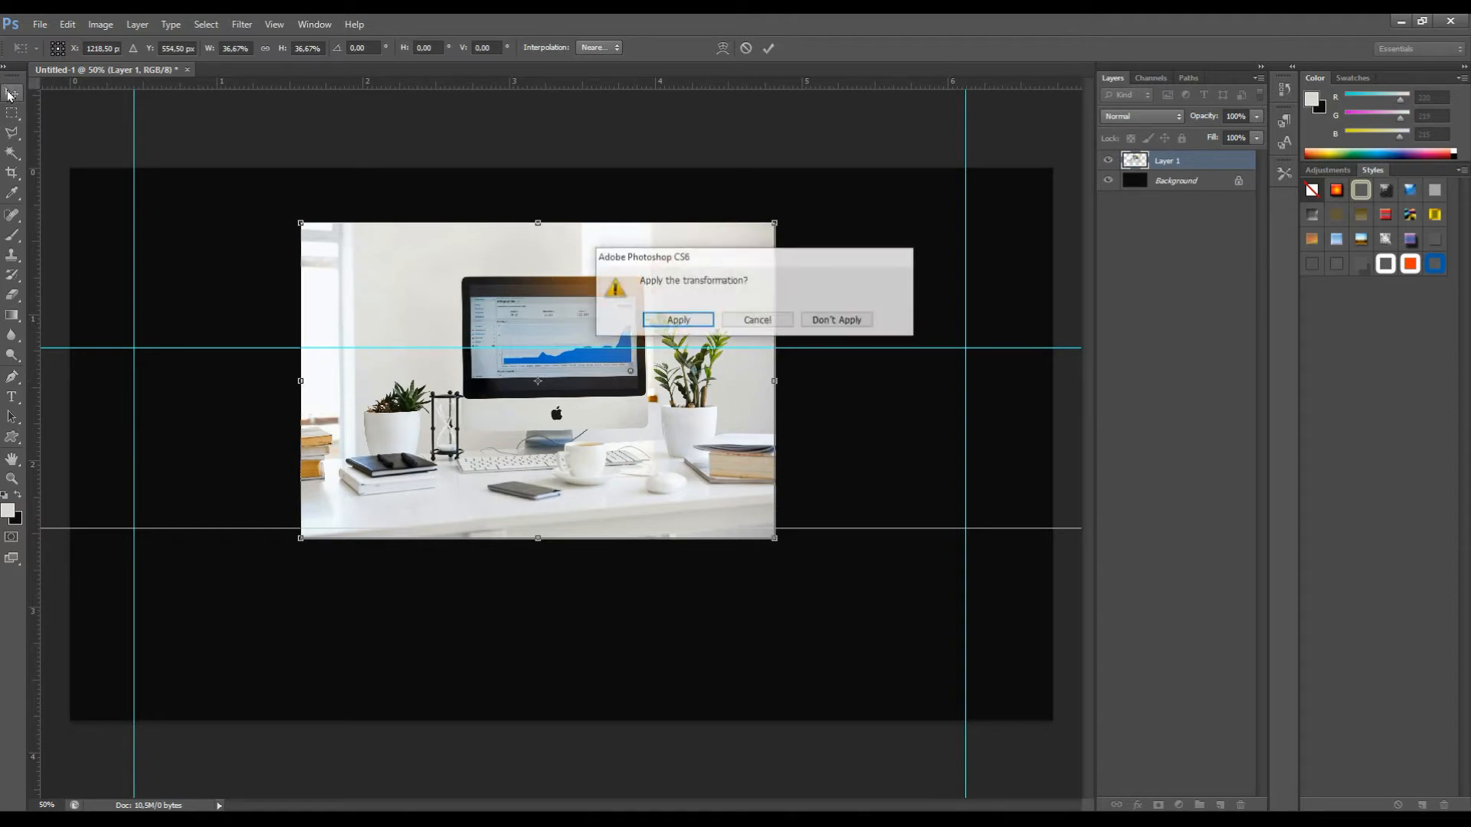
click(678, 323)
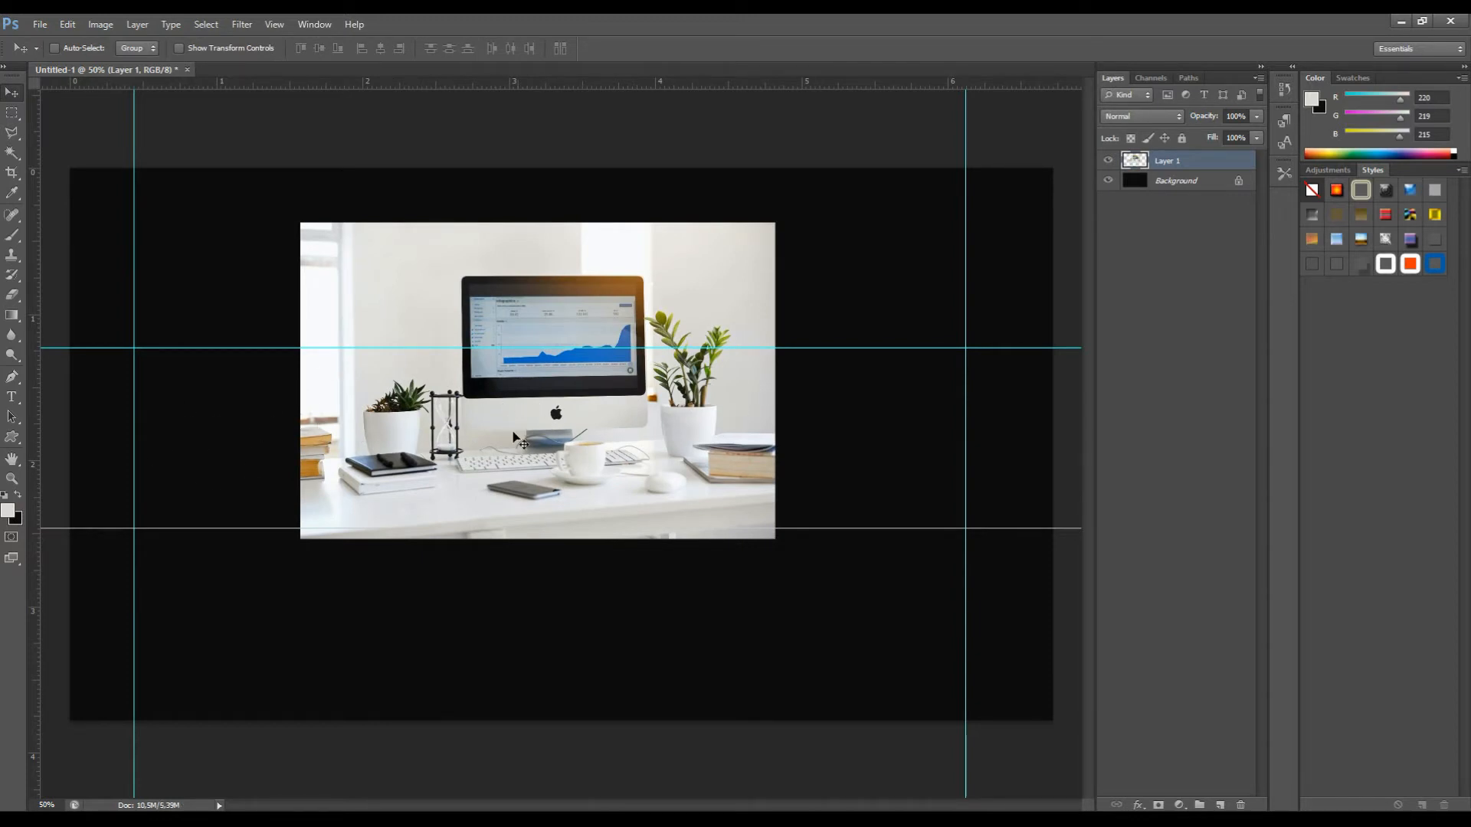
- Select the full-width band between the two horizontal guides and add a new layer directly above Background
click(12, 113)
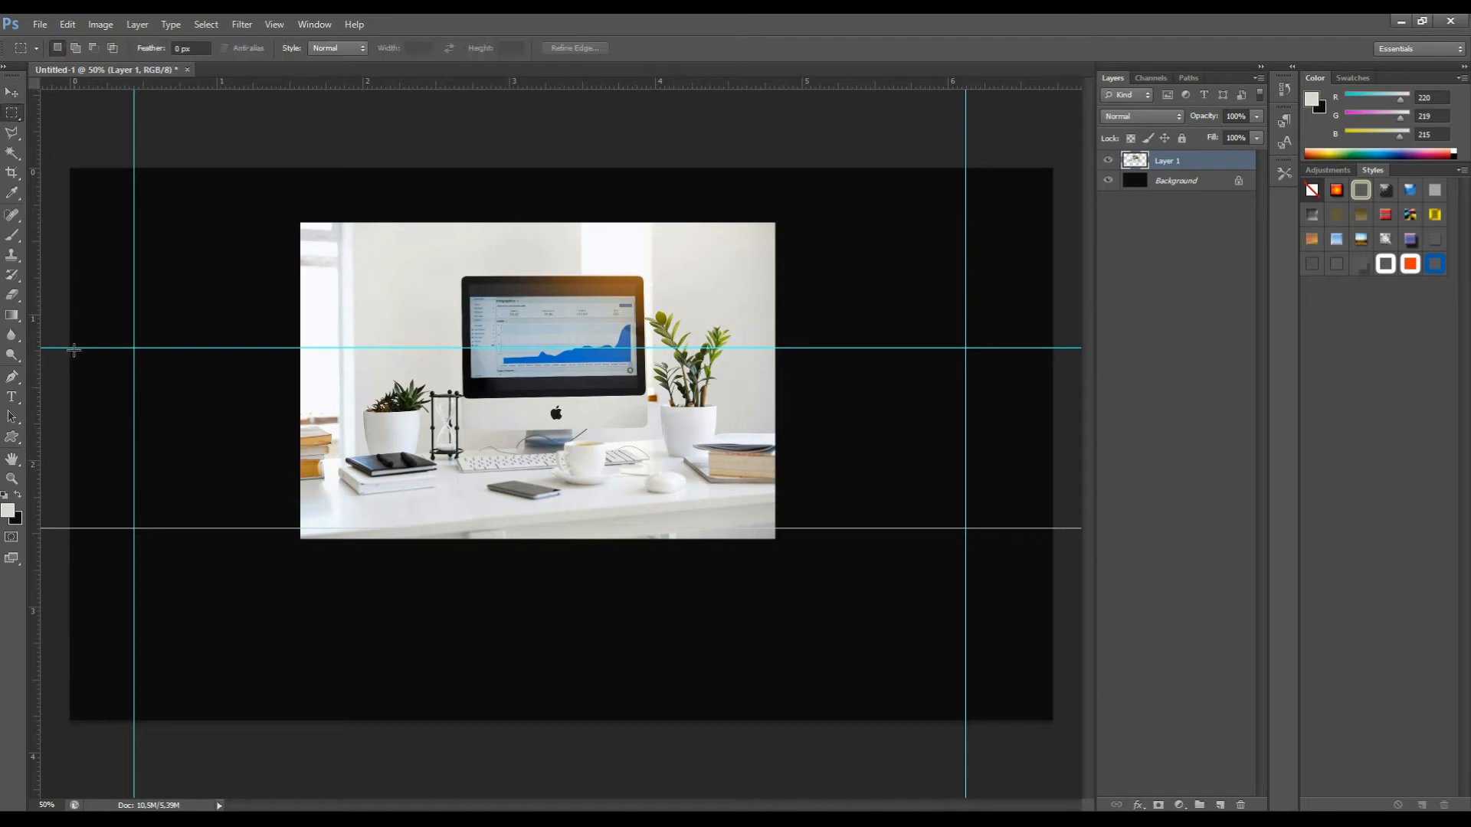
drag(72, 348, 1063, 530)
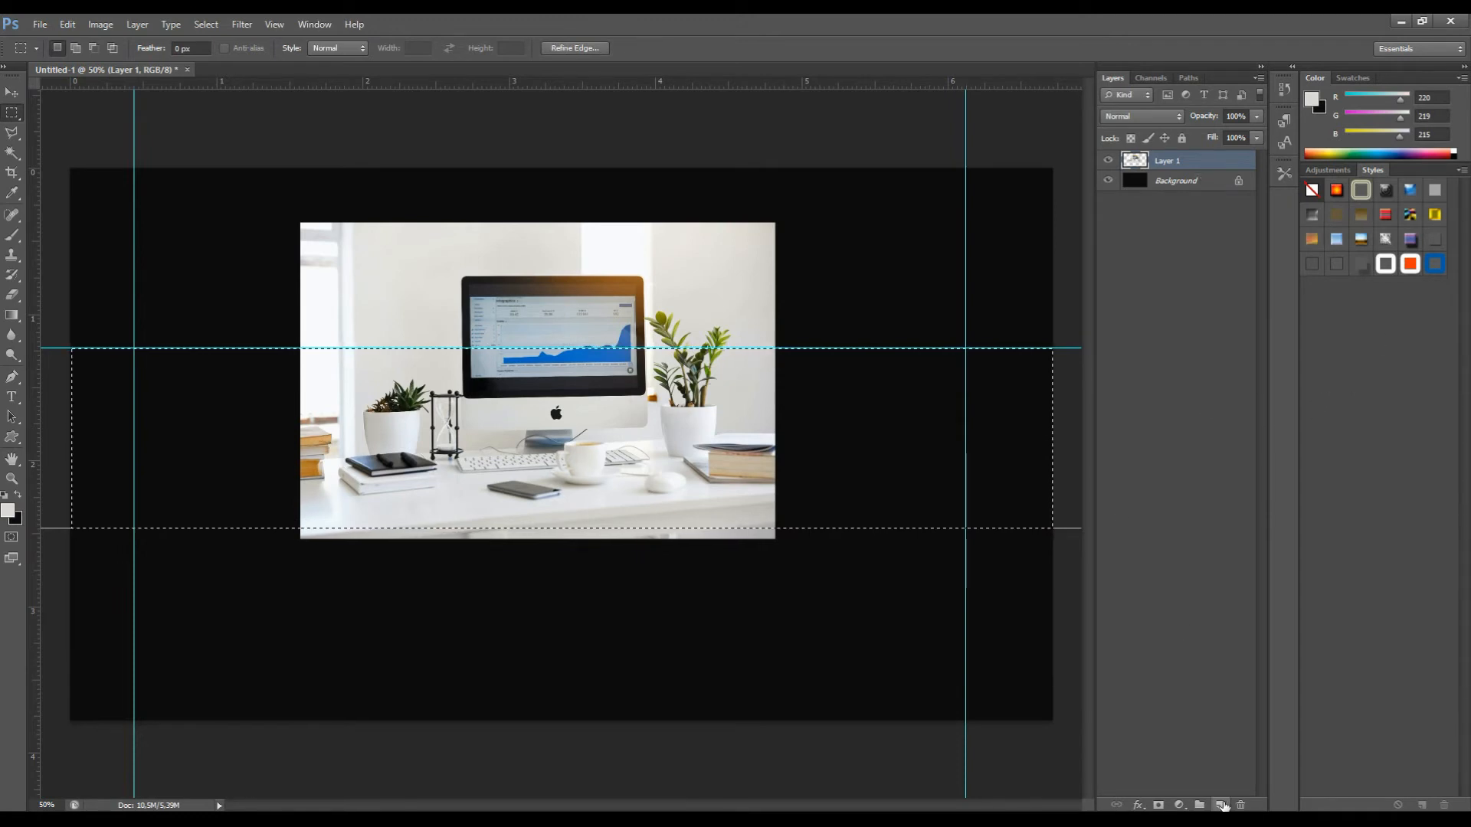
click(1182, 183)
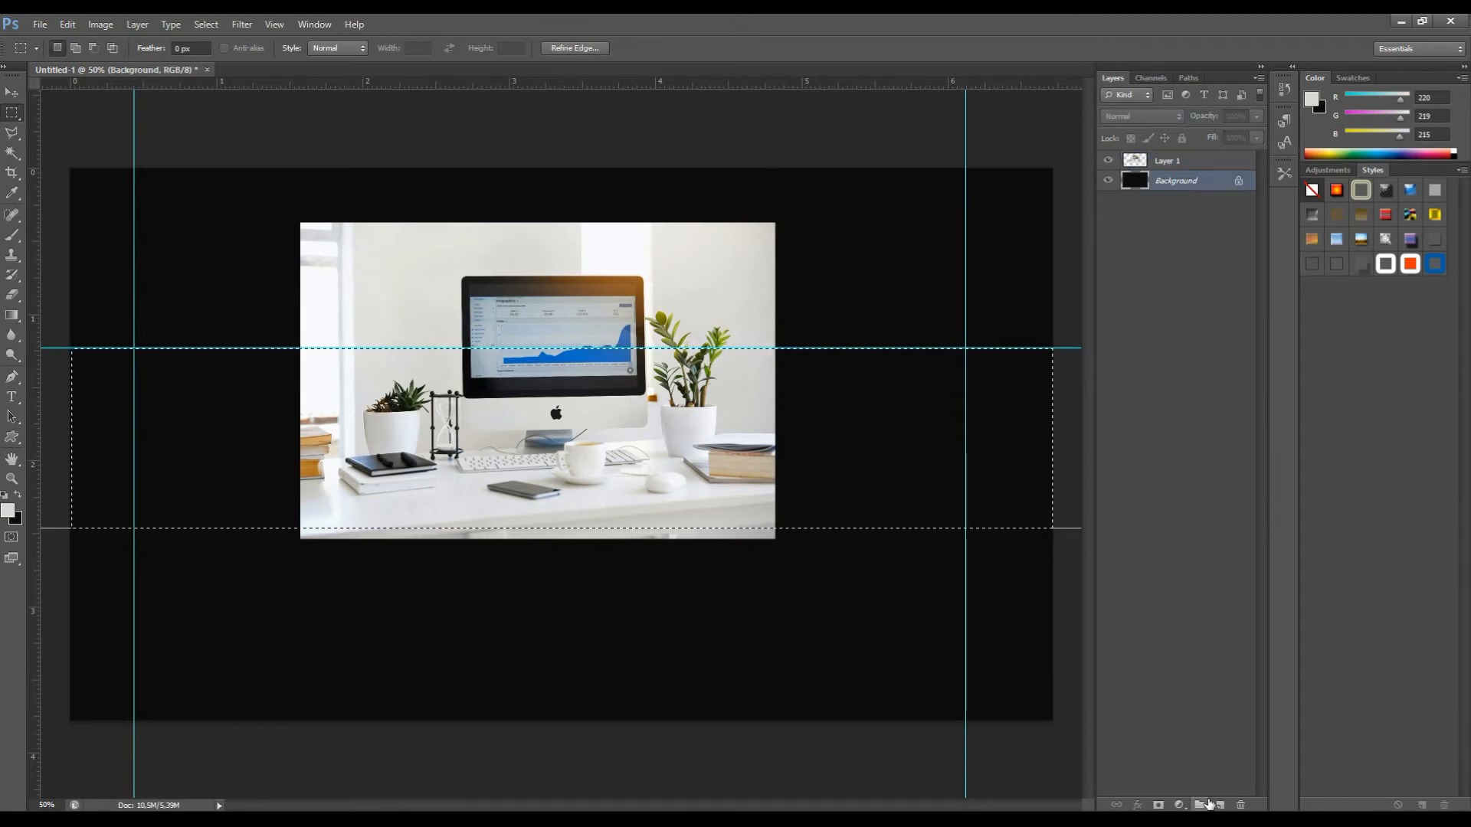
click(1220, 804)
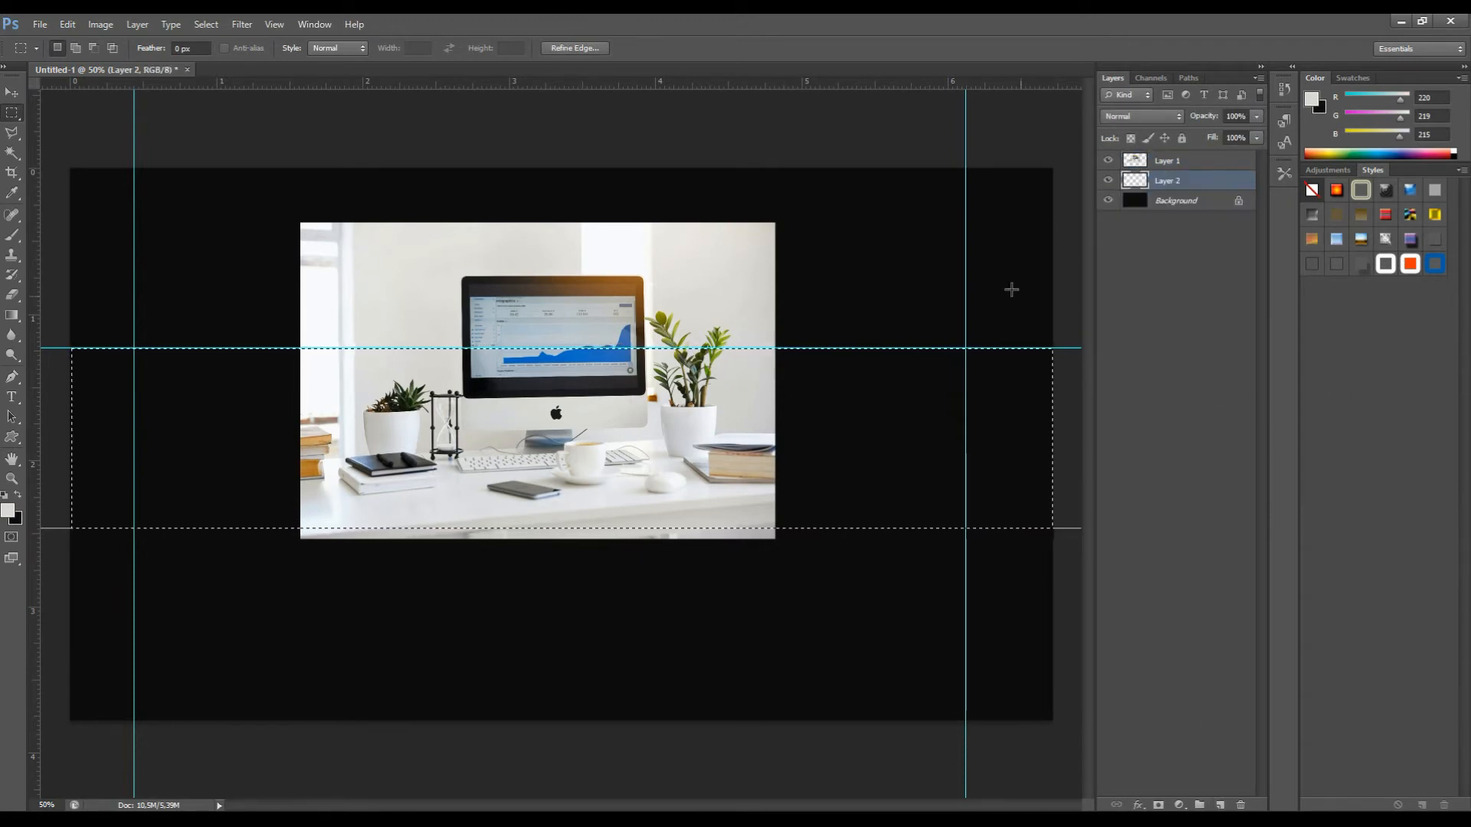
- Fill the selected band on Layer 2 with light gray RGB 209, 209, 207 and clear the selection
click(10, 513)
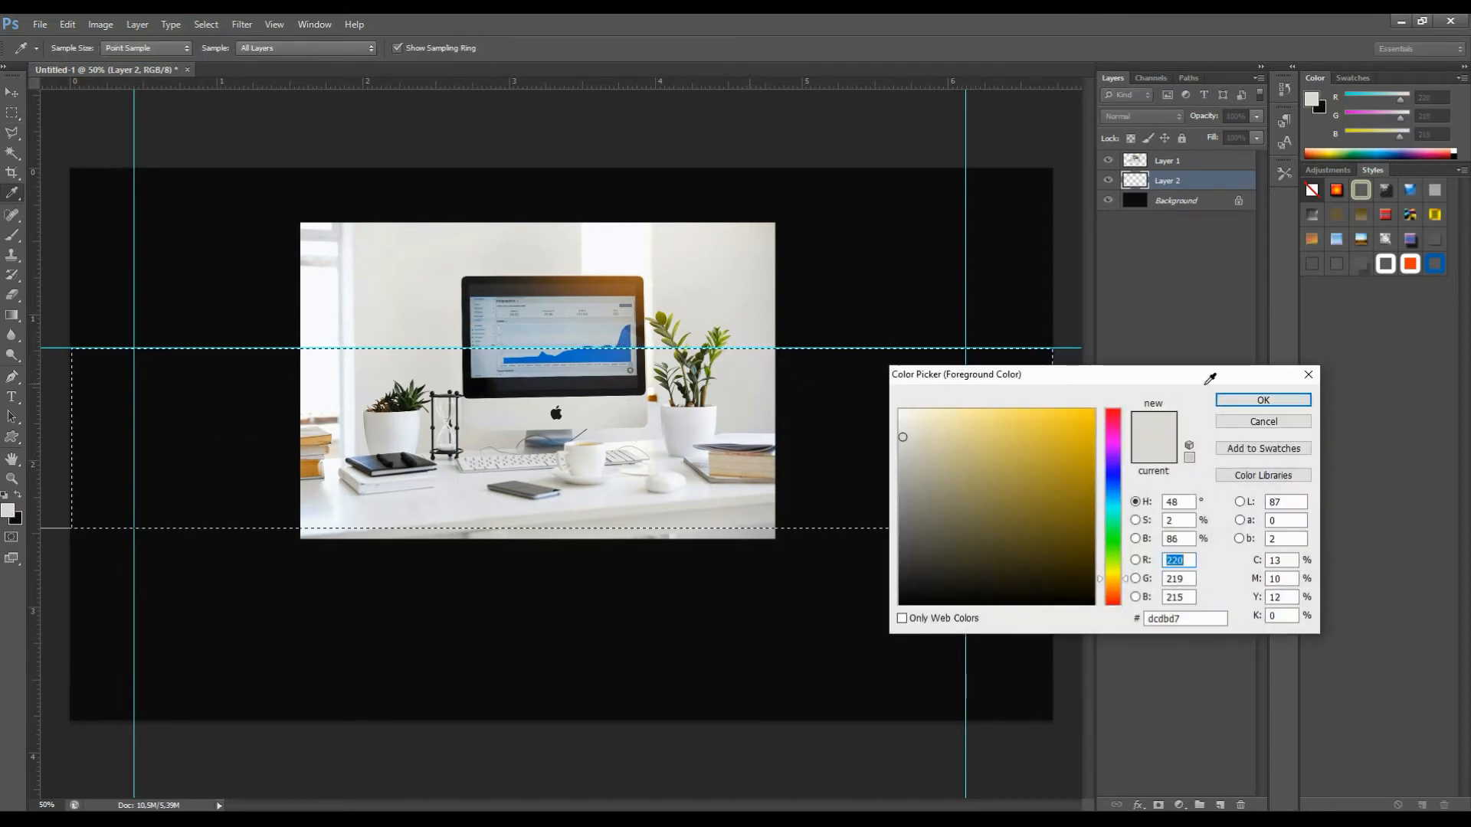
click(1230, 402)
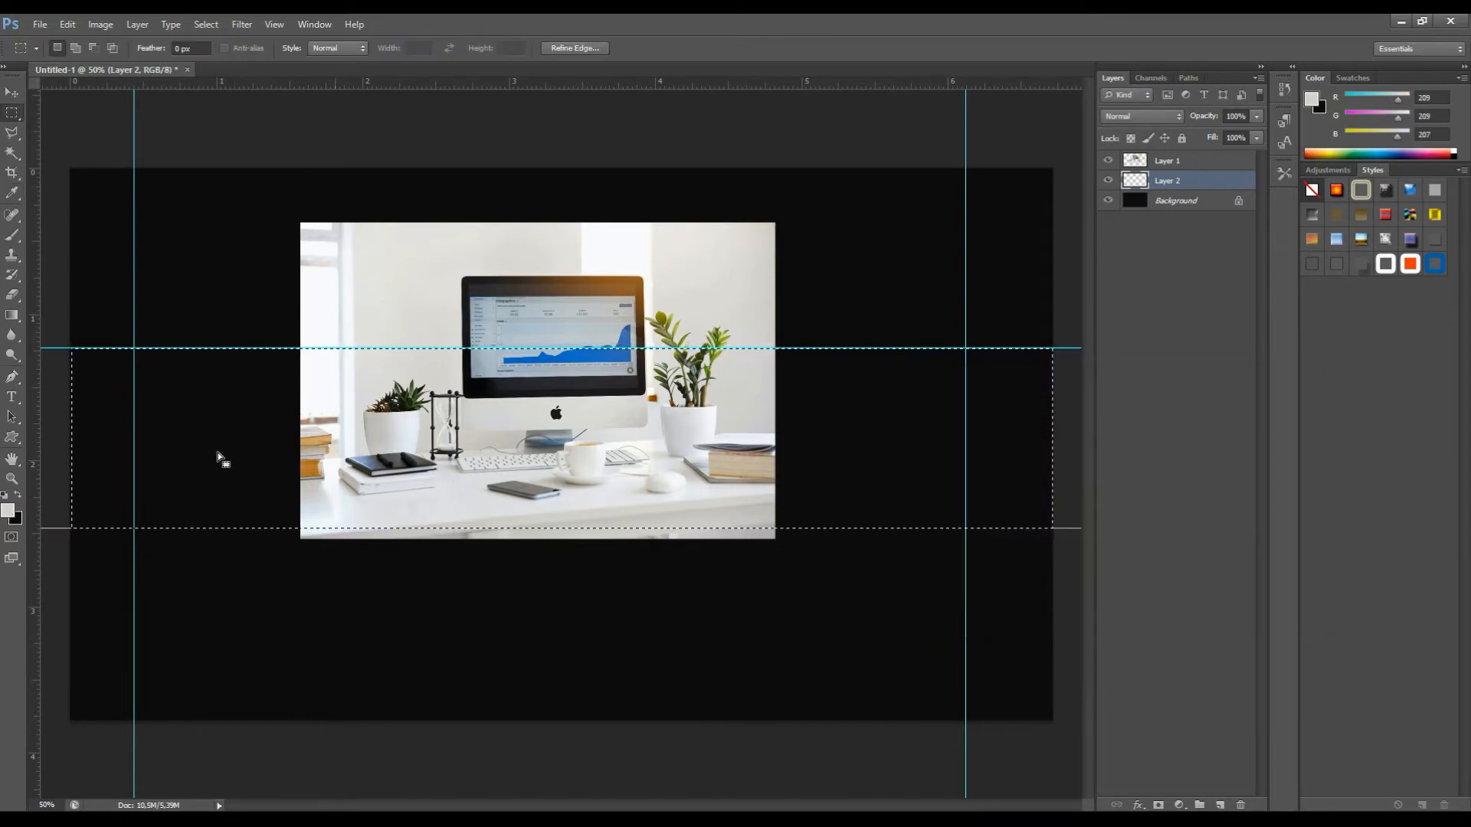
click(14, 313)
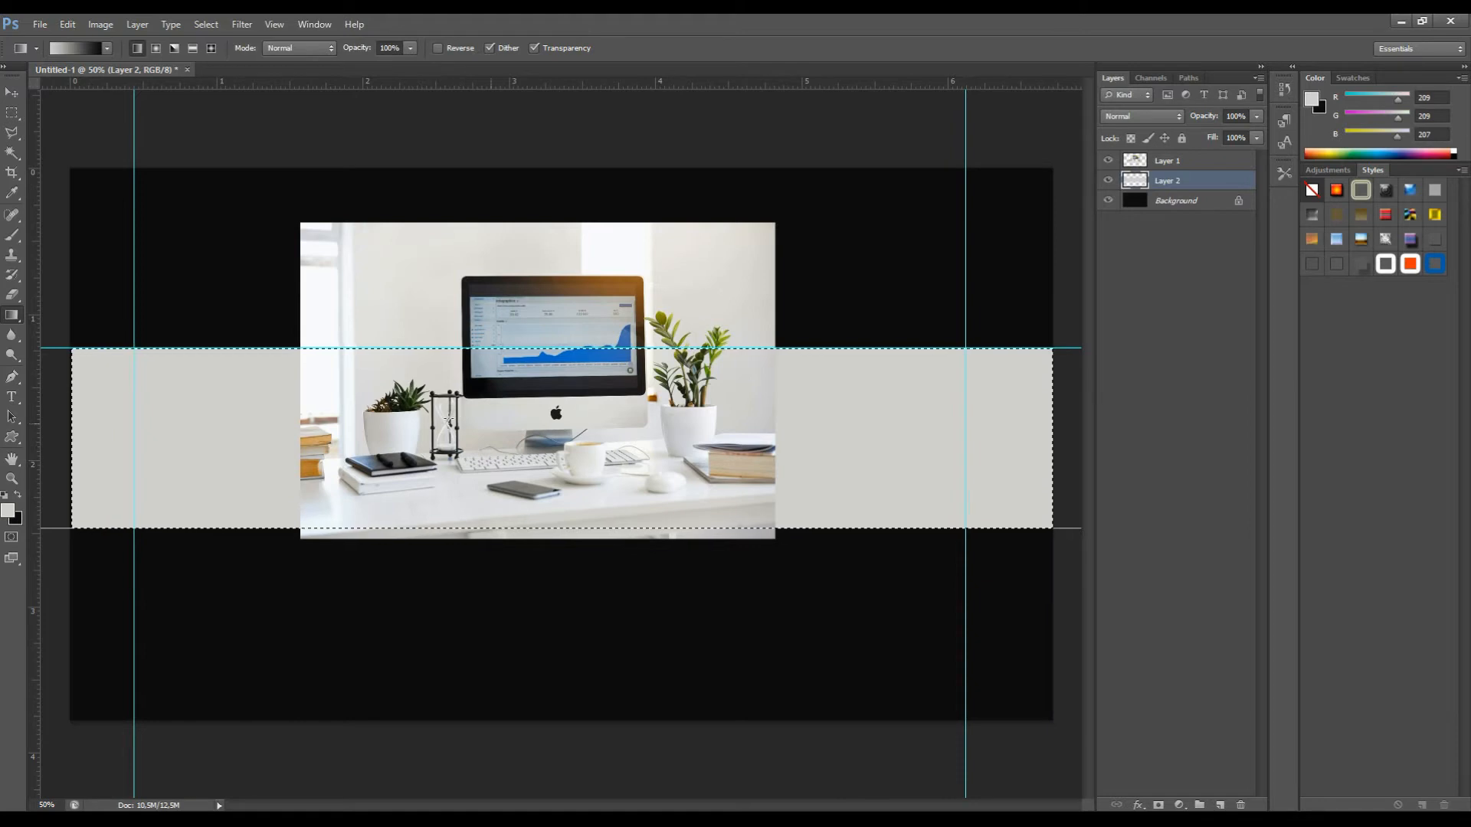
click(10, 113)
click(203, 193)
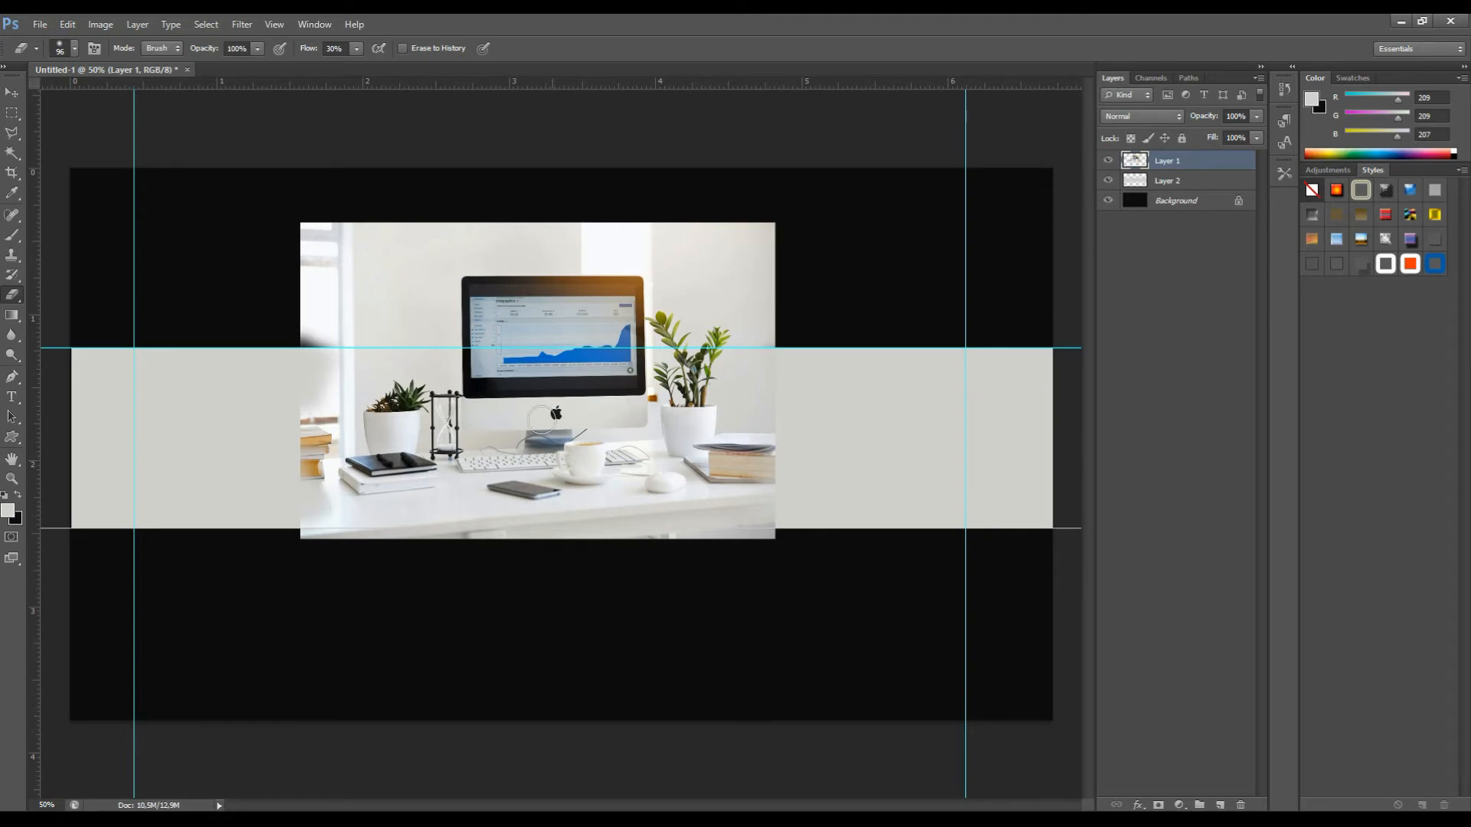
- Open the Arabic text image صناعة المحتوى.png
click(39, 24)
click(54, 55)
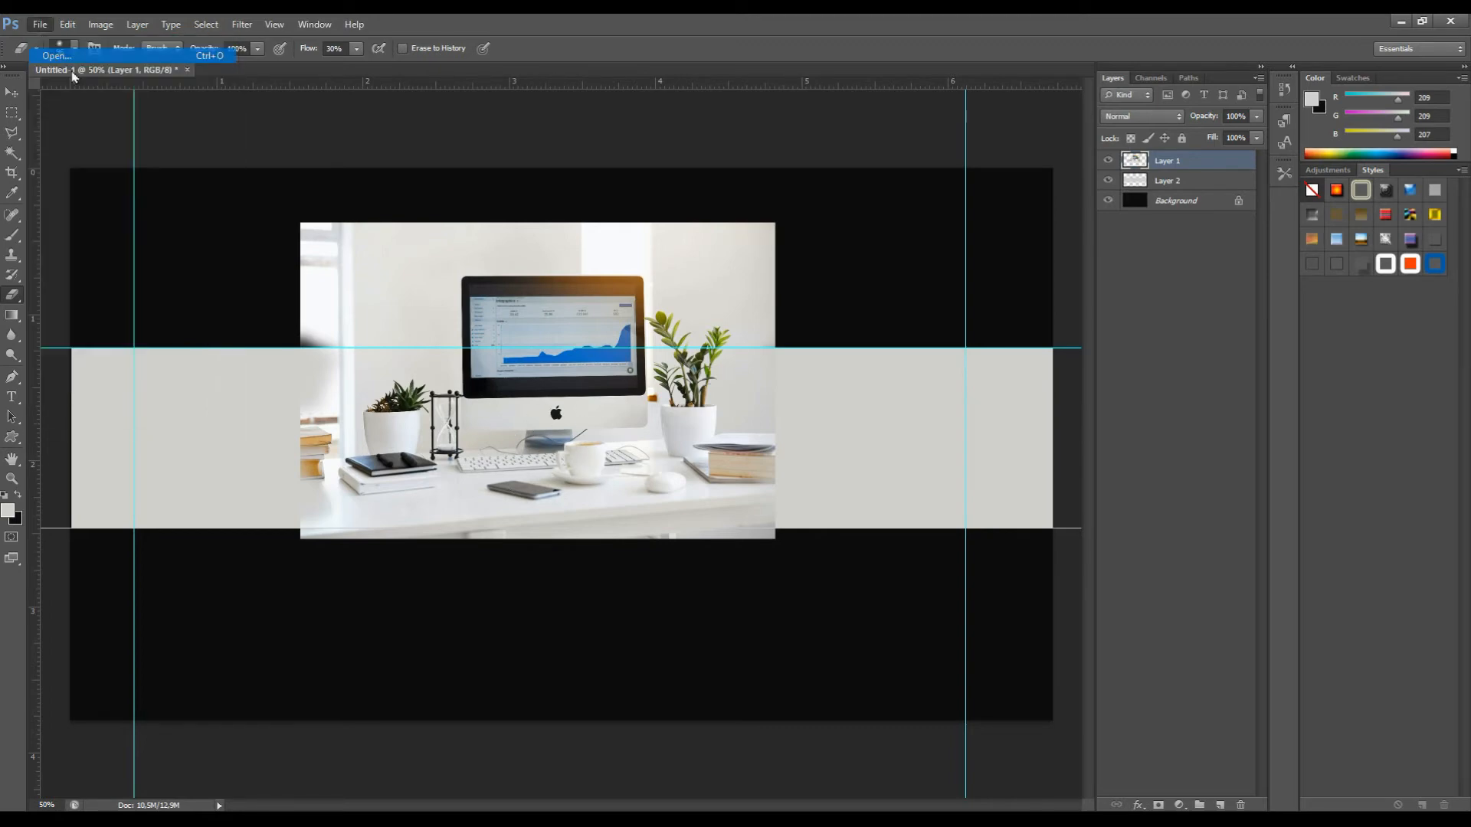
scroll(937, 368, down, 5)
drag(934, 368, 942, 455)
double_click(797, 484)
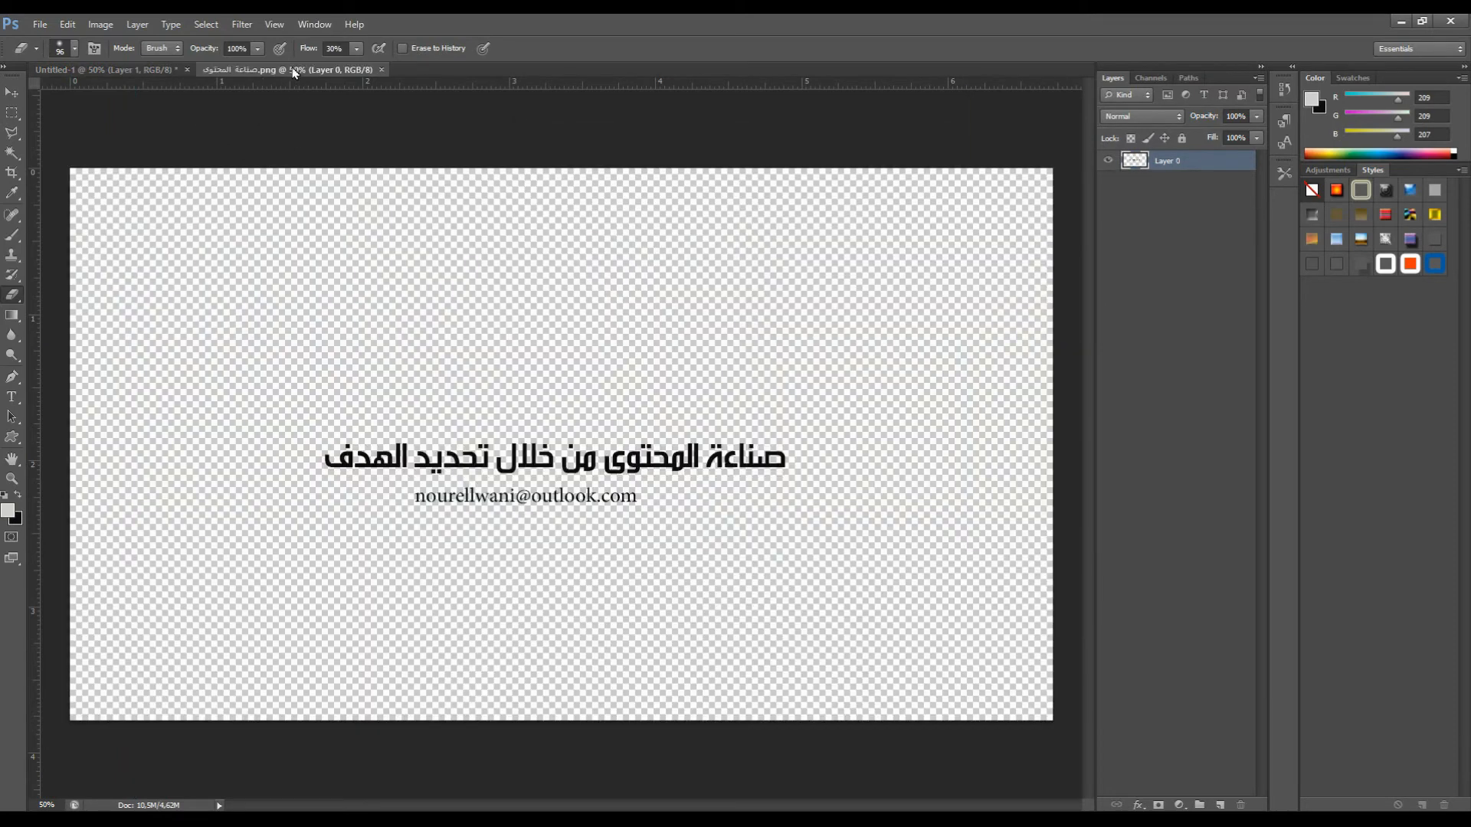
- Copy the Arabic text into Untitled-1 as a new layer, close its source file and position the text over the photo's lower half
drag(297, 70, 549, 246)
click(11, 92)
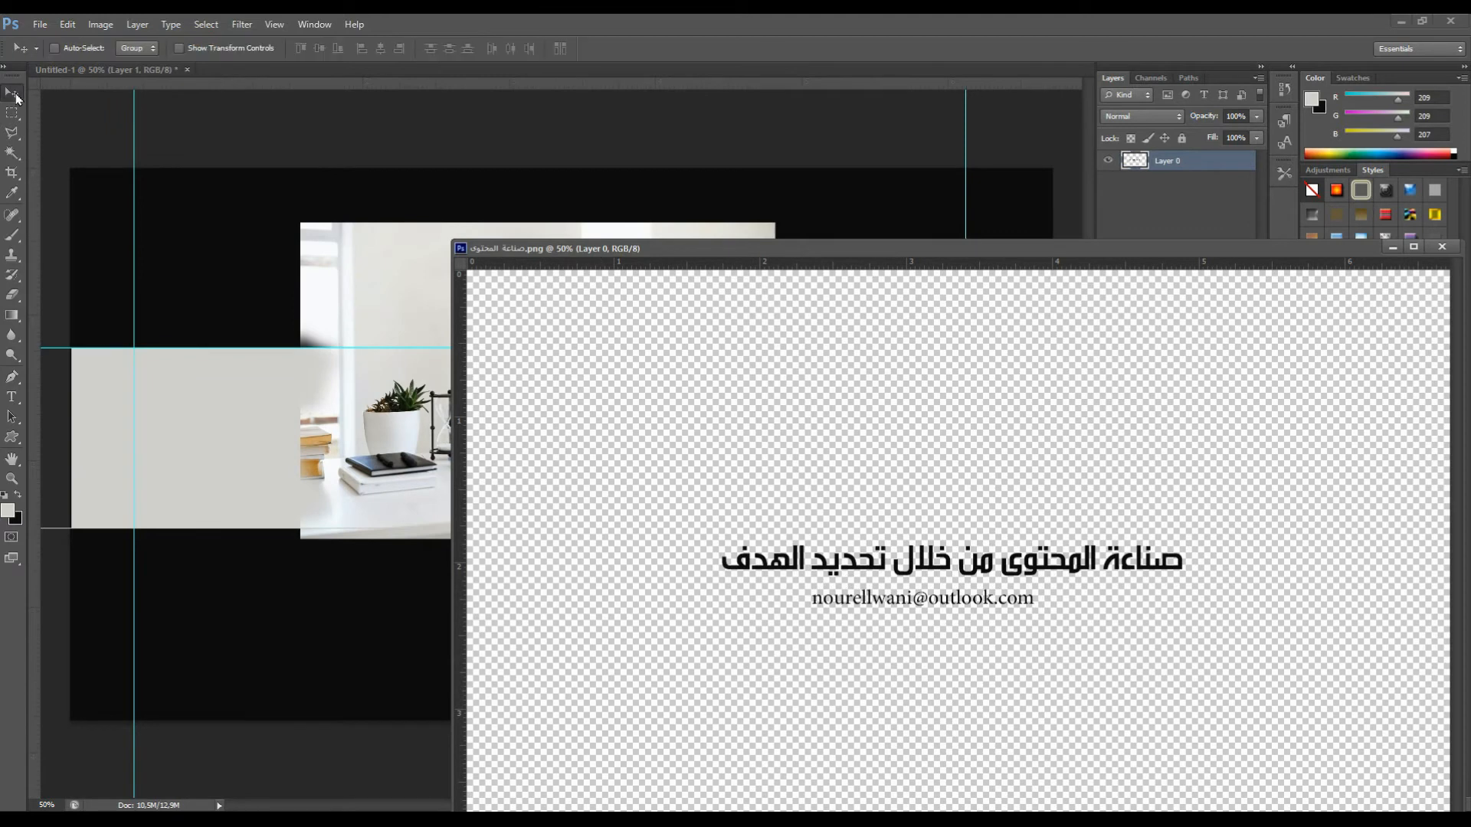
drag(640, 508, 360, 451)
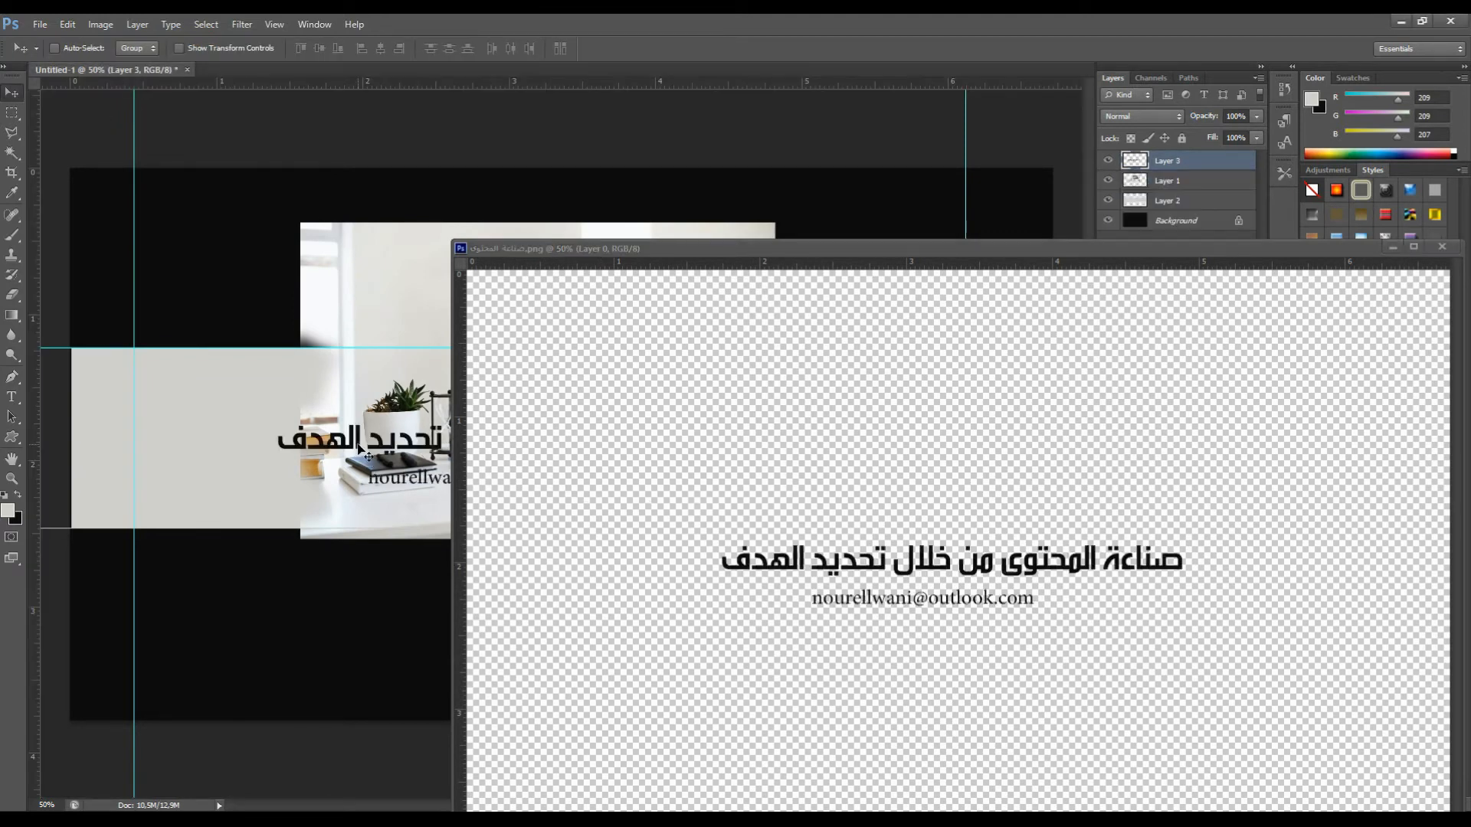
click(1442, 246)
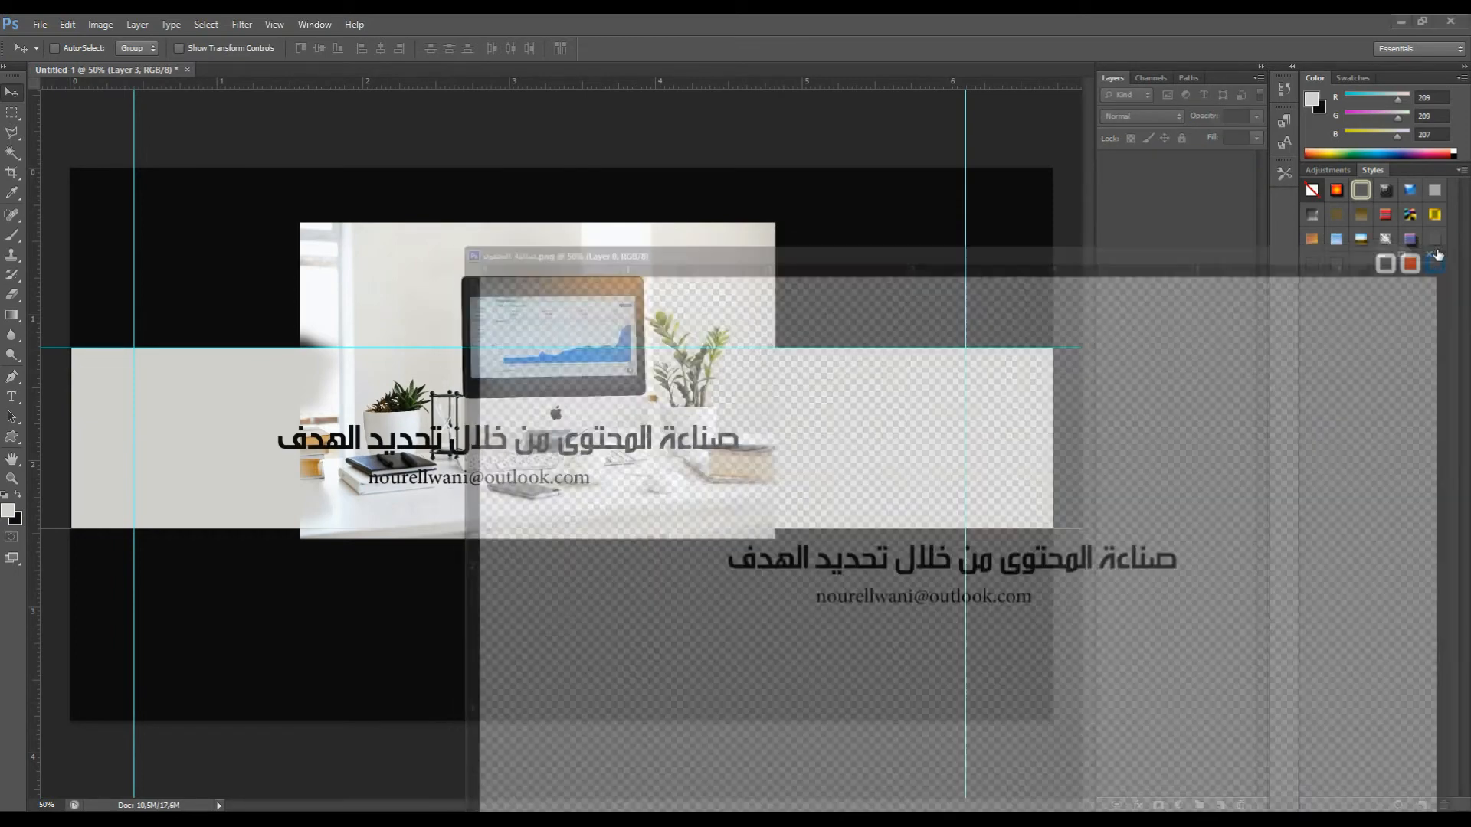
drag(601, 446, 631, 460)
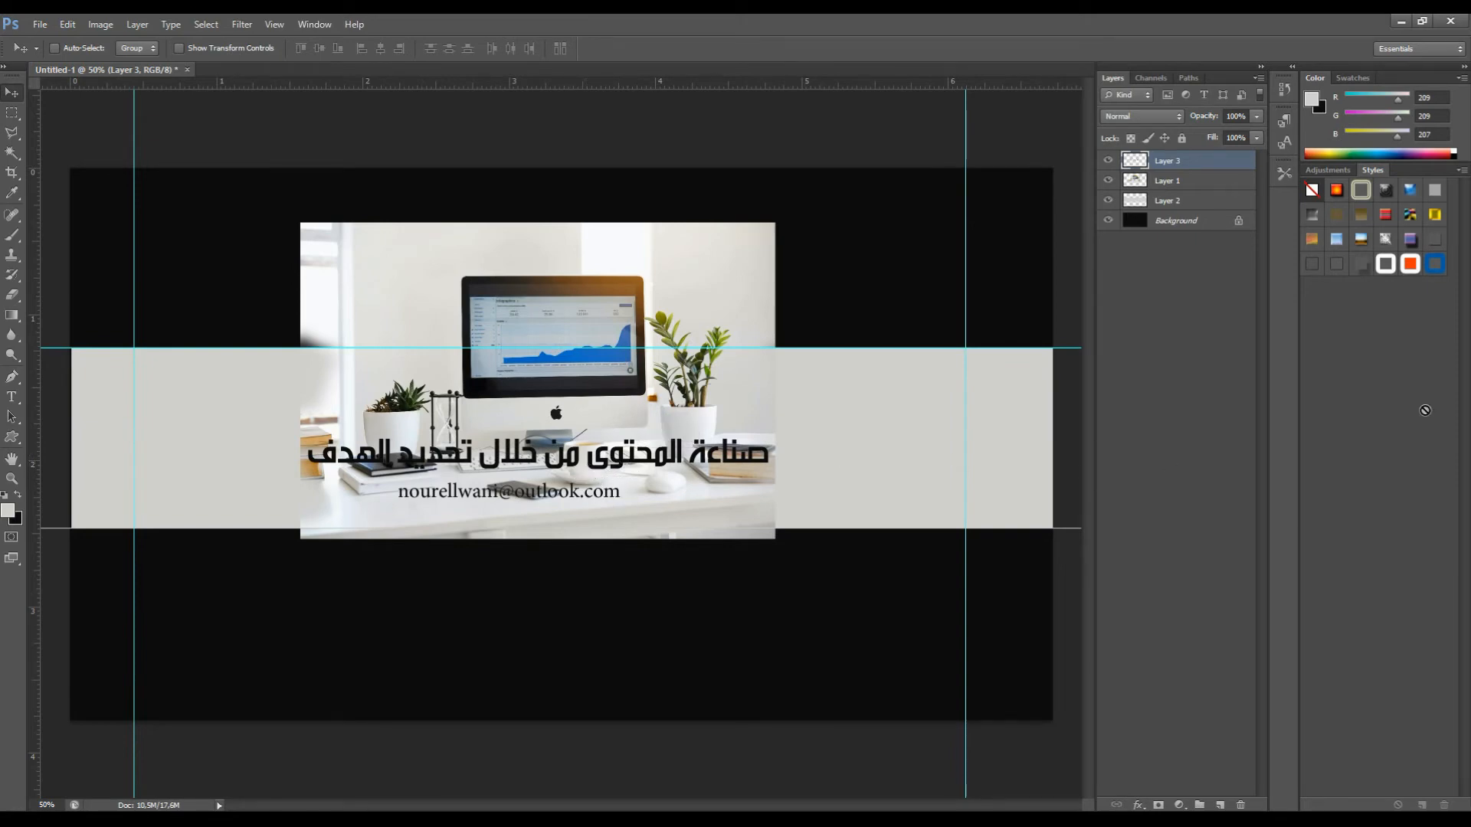
- Add a 3 px outside Stroke in near-white #fffcfc to the Arabic text on Layer 3
double_click(1225, 163)
click(651, 360)
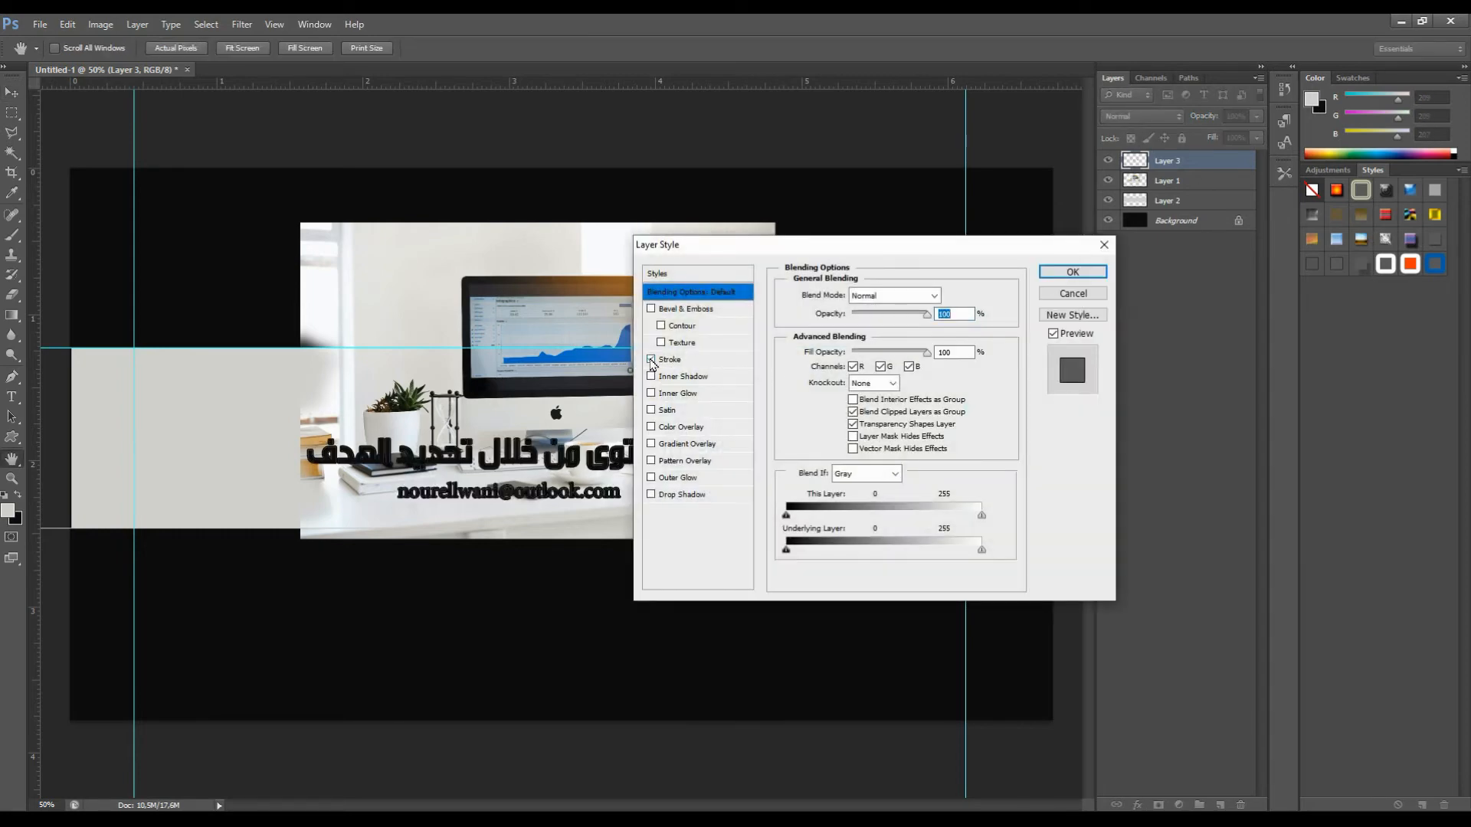
click(693, 363)
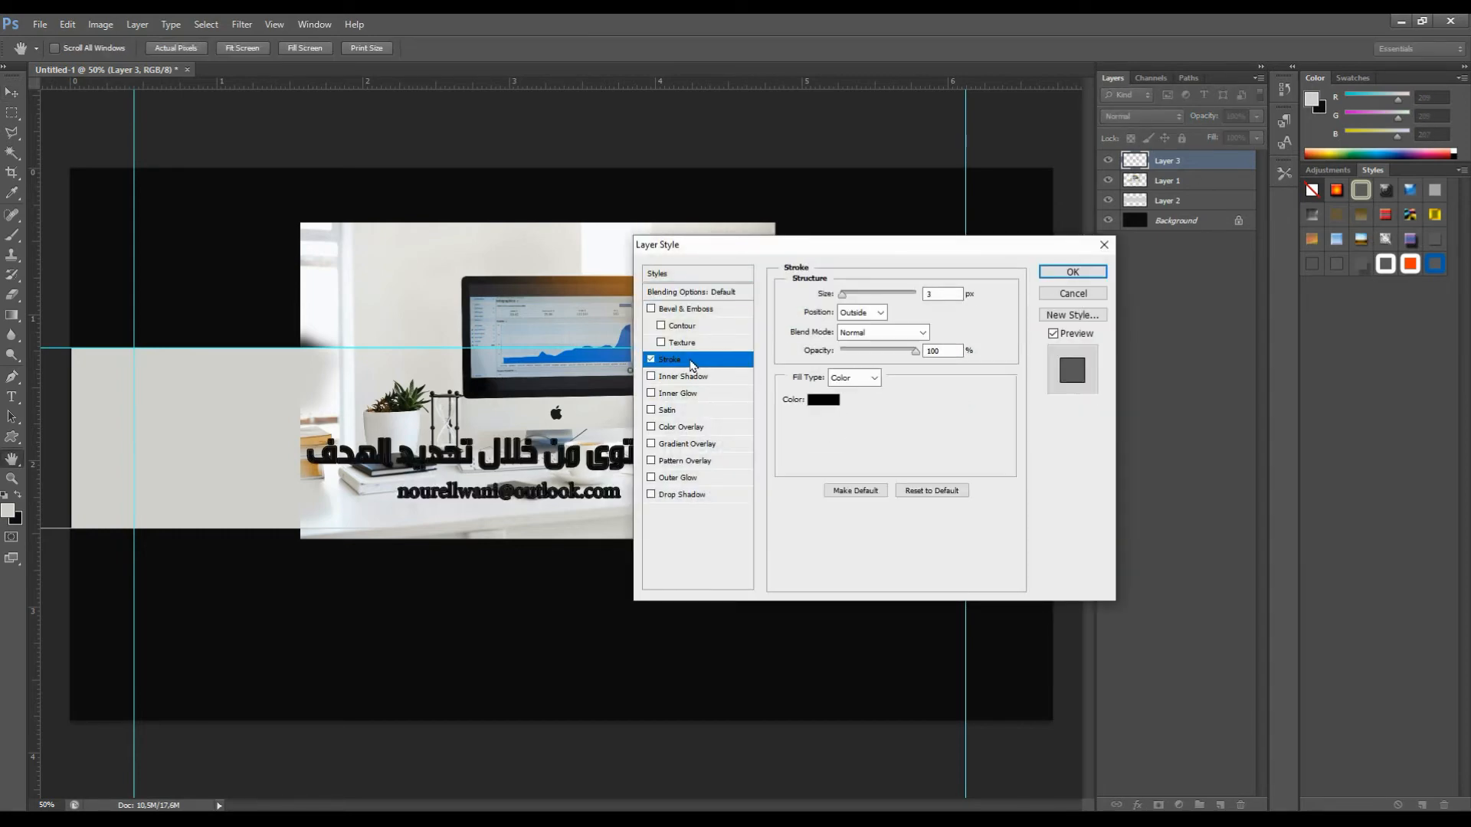
click(822, 399)
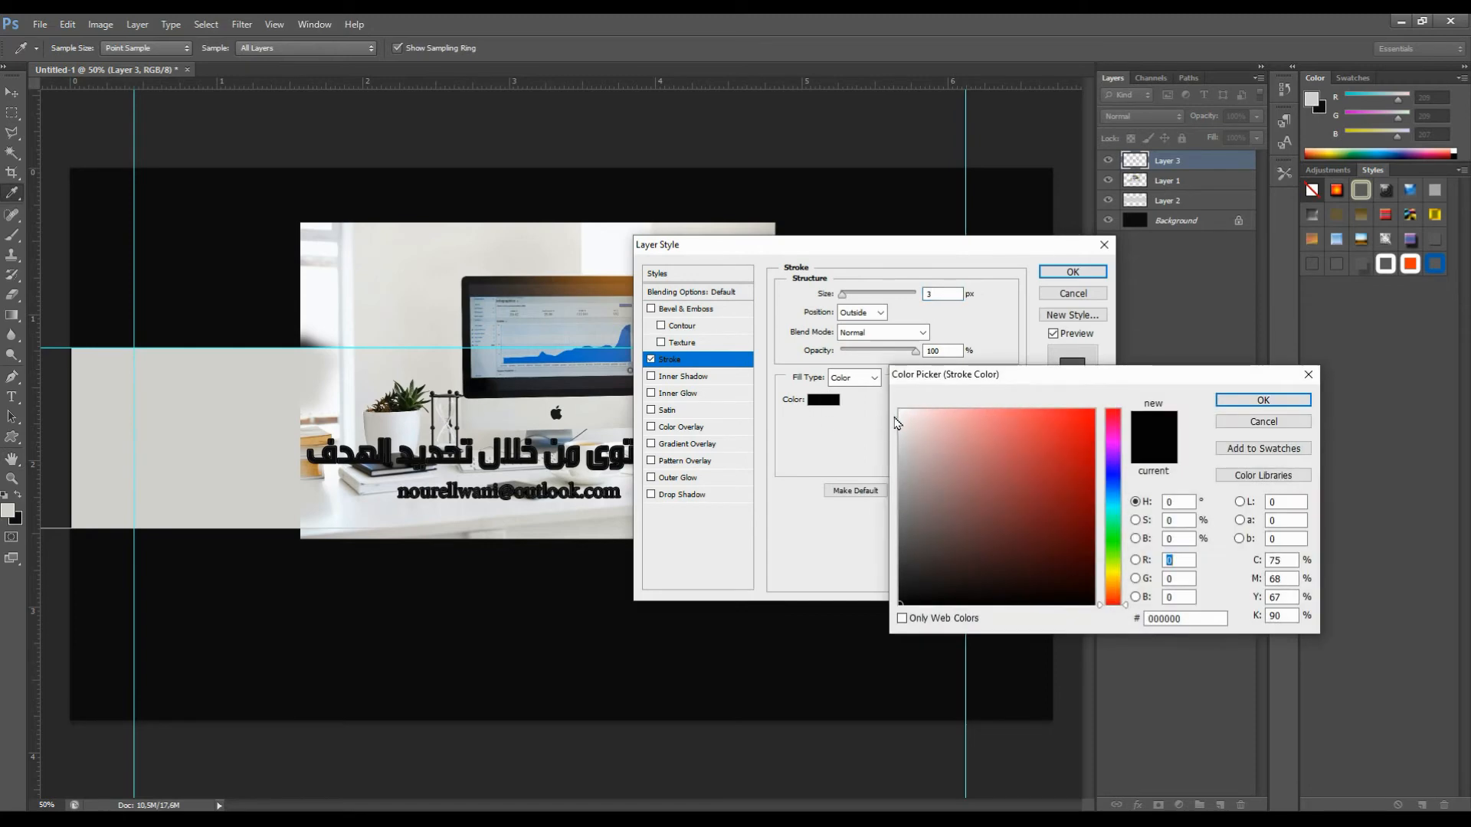
click(901, 409)
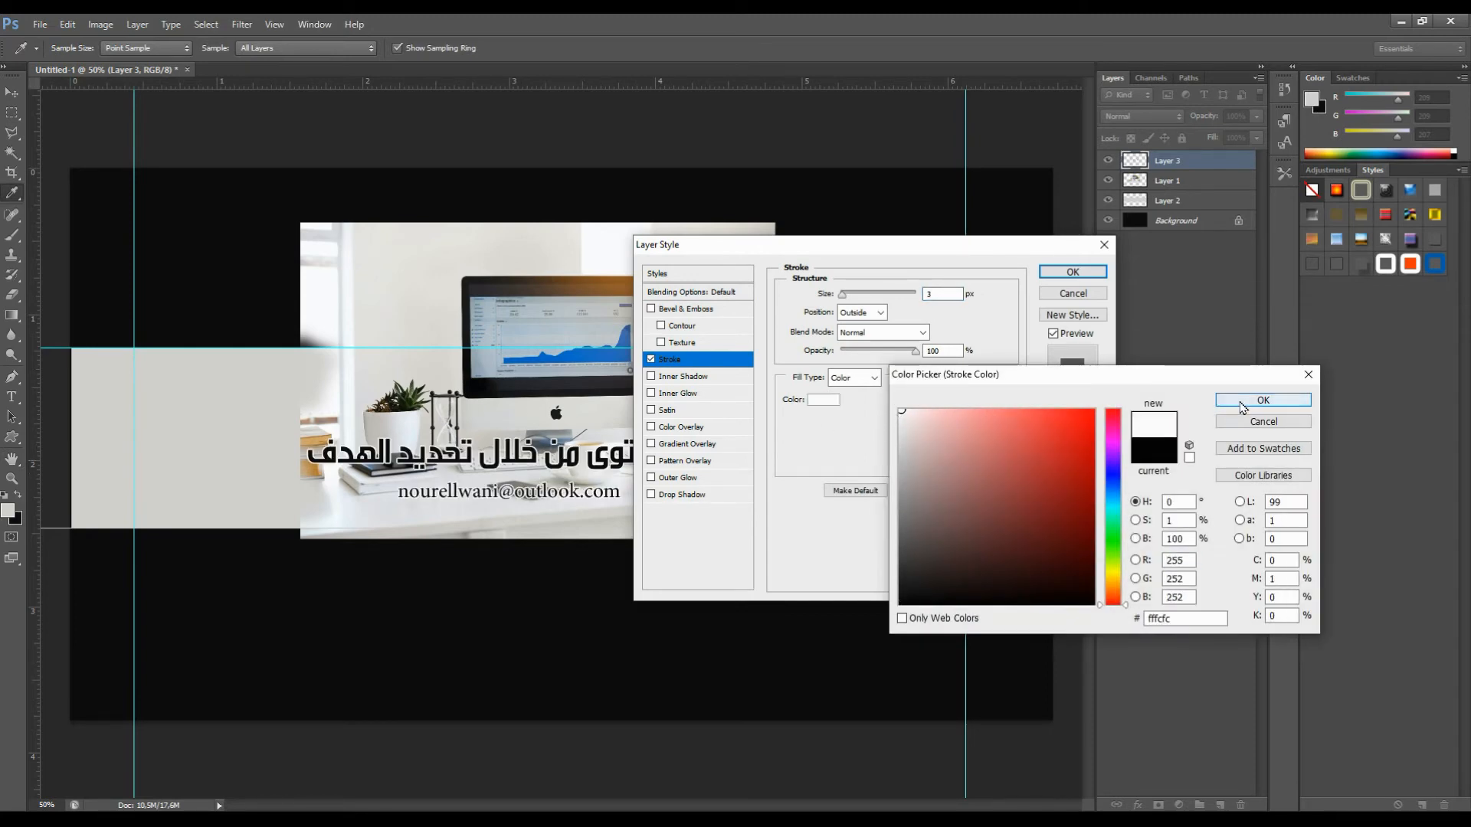
click(1242, 408)
key(v)
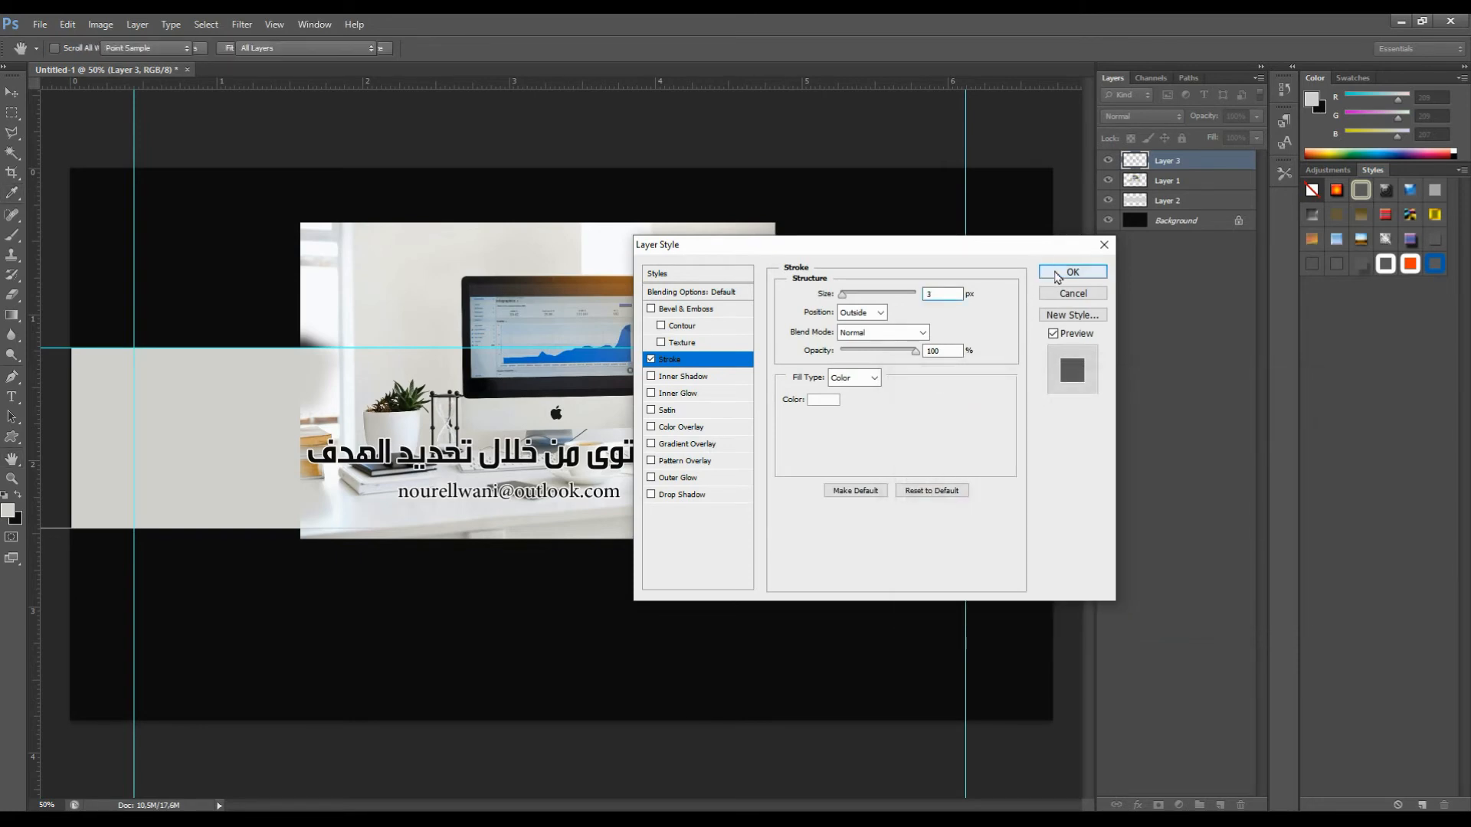
click(1051, 273)
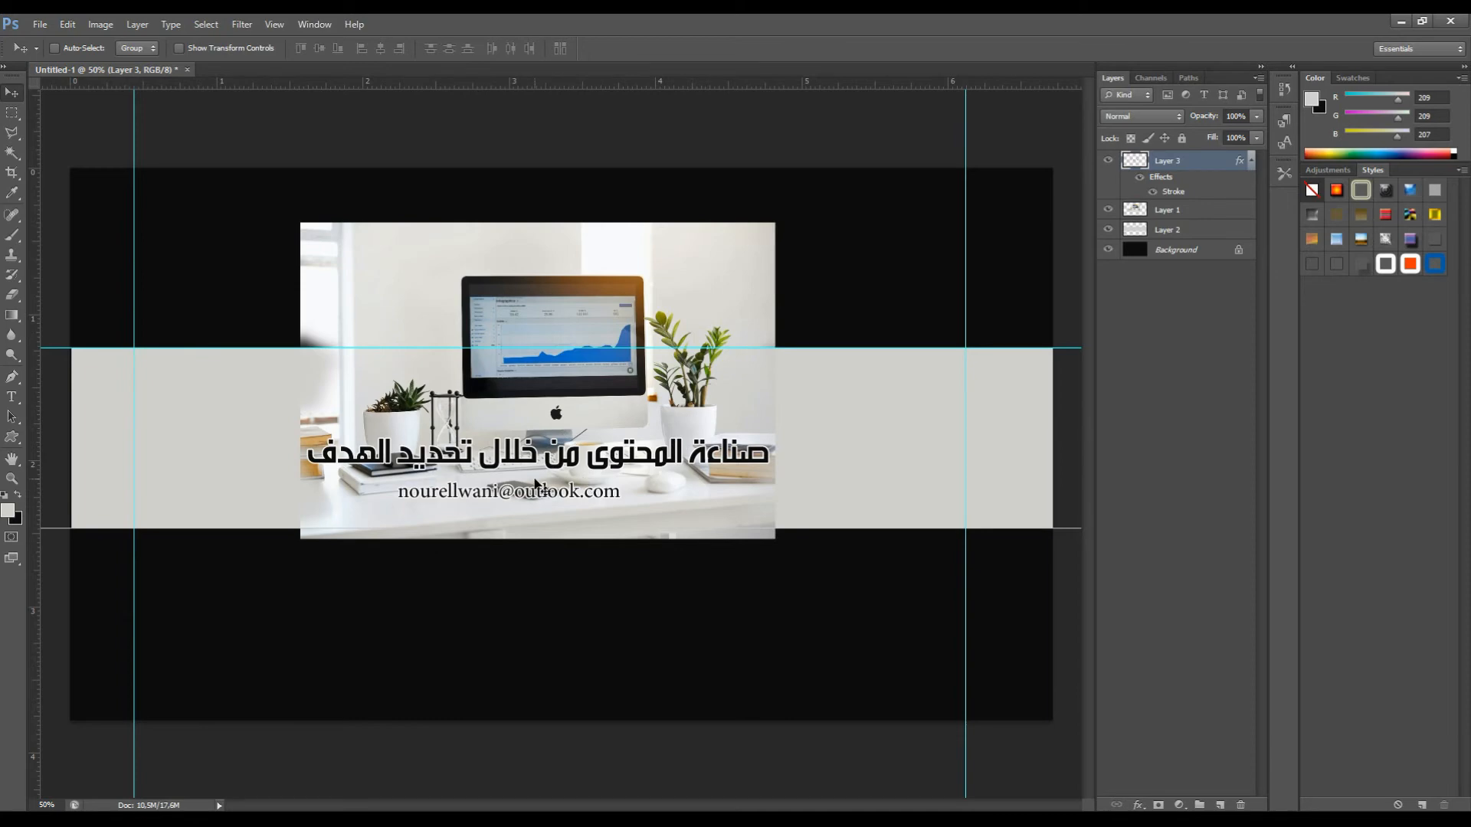
- Start saving a copy of the banner to the Desktop in JPEG format and select its file name for replacement
click(40, 26)
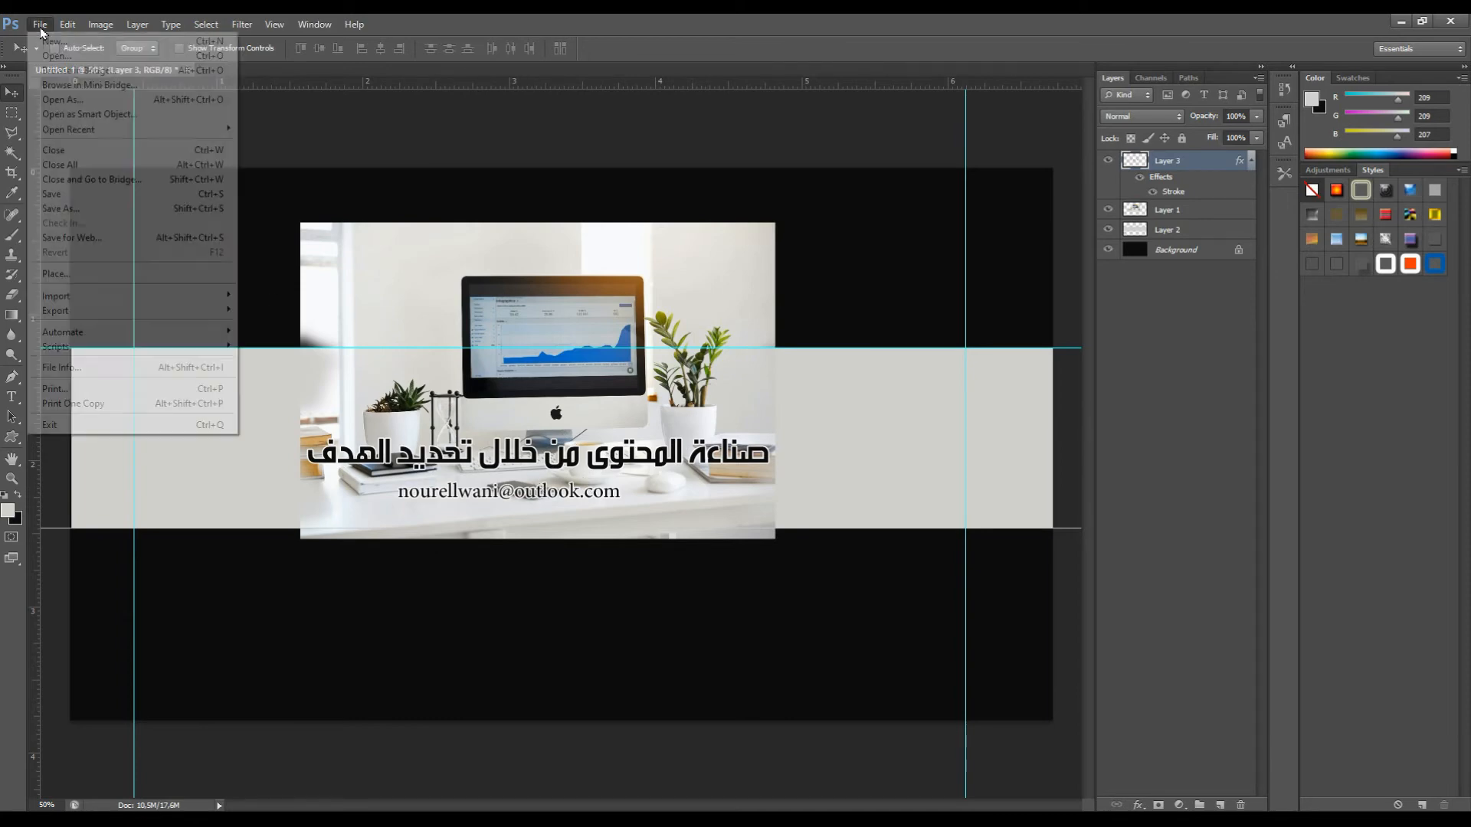
click(48, 211)
click(712, 418)
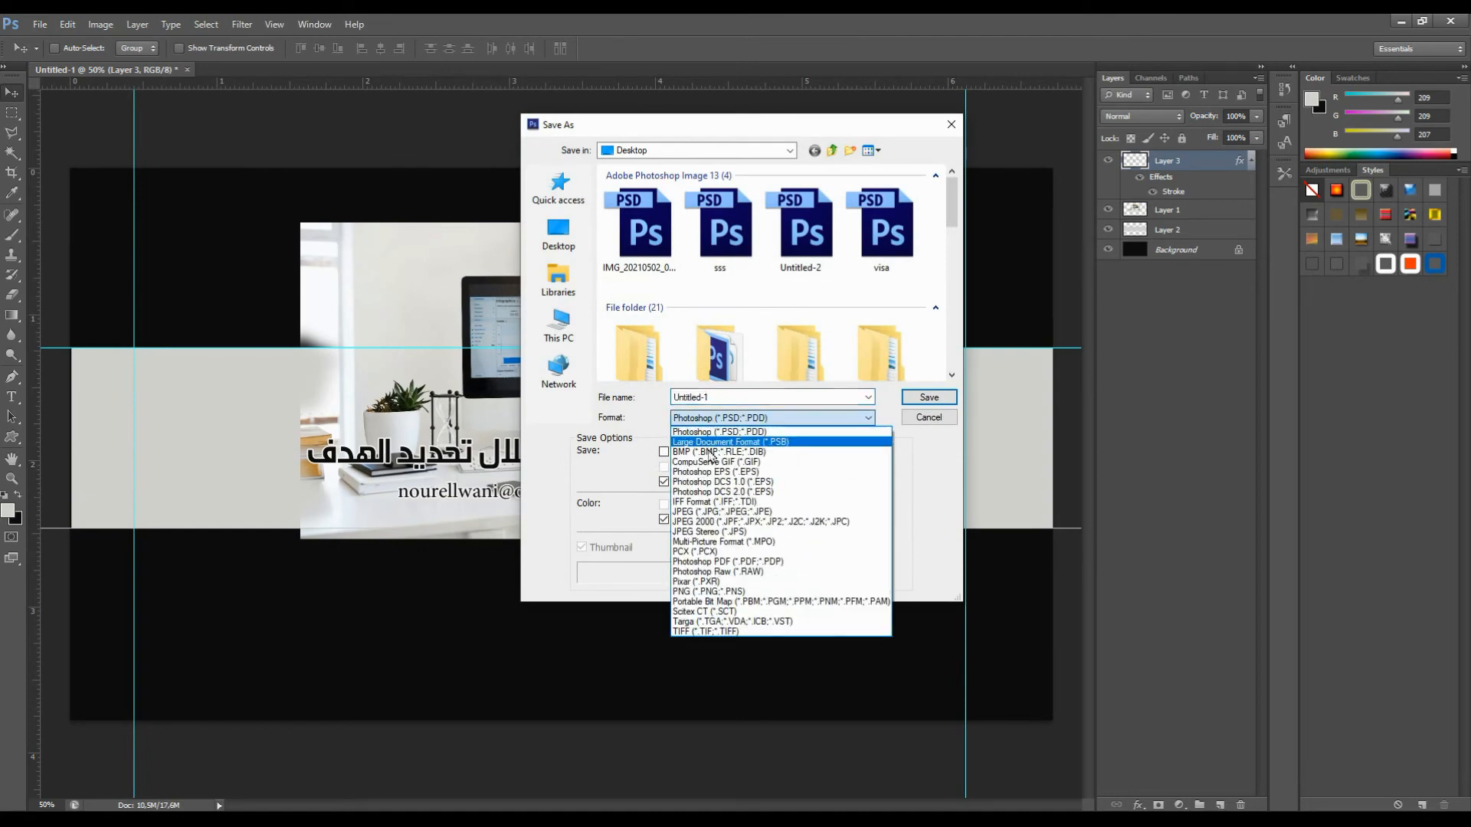
click(707, 512)
double_click(733, 404)
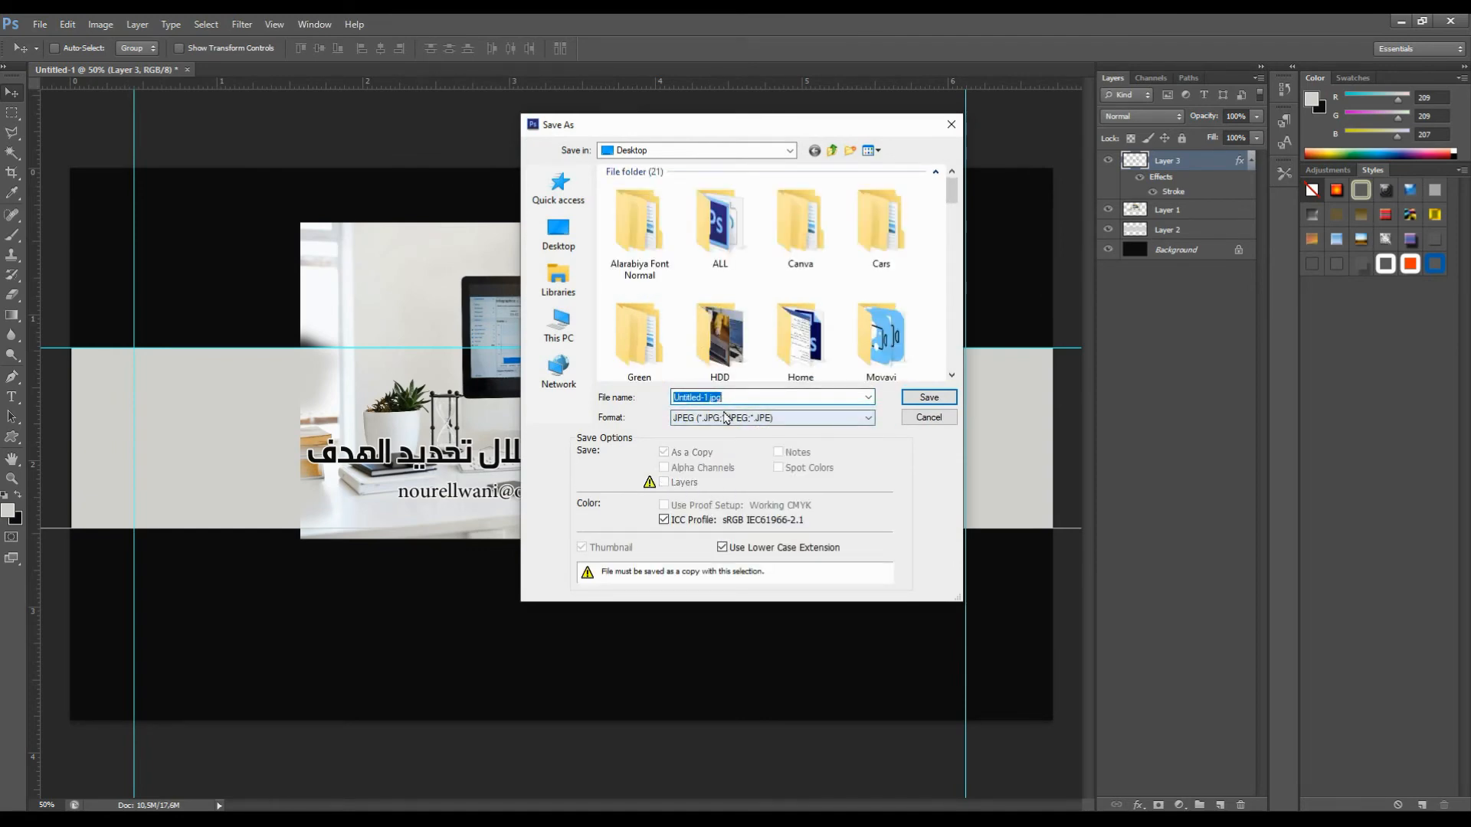
text(لاثىقا)
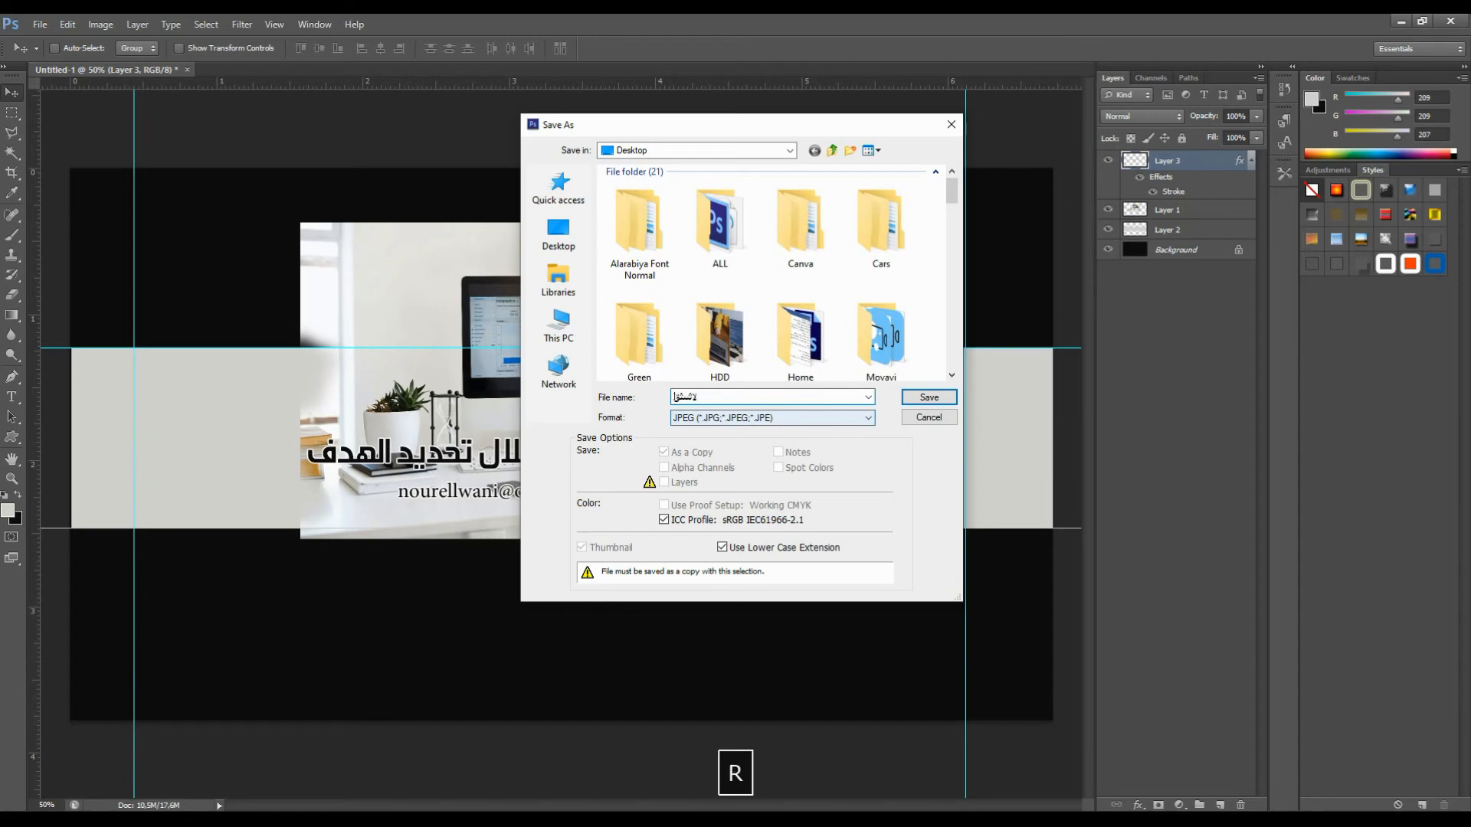
key(BackSpace)
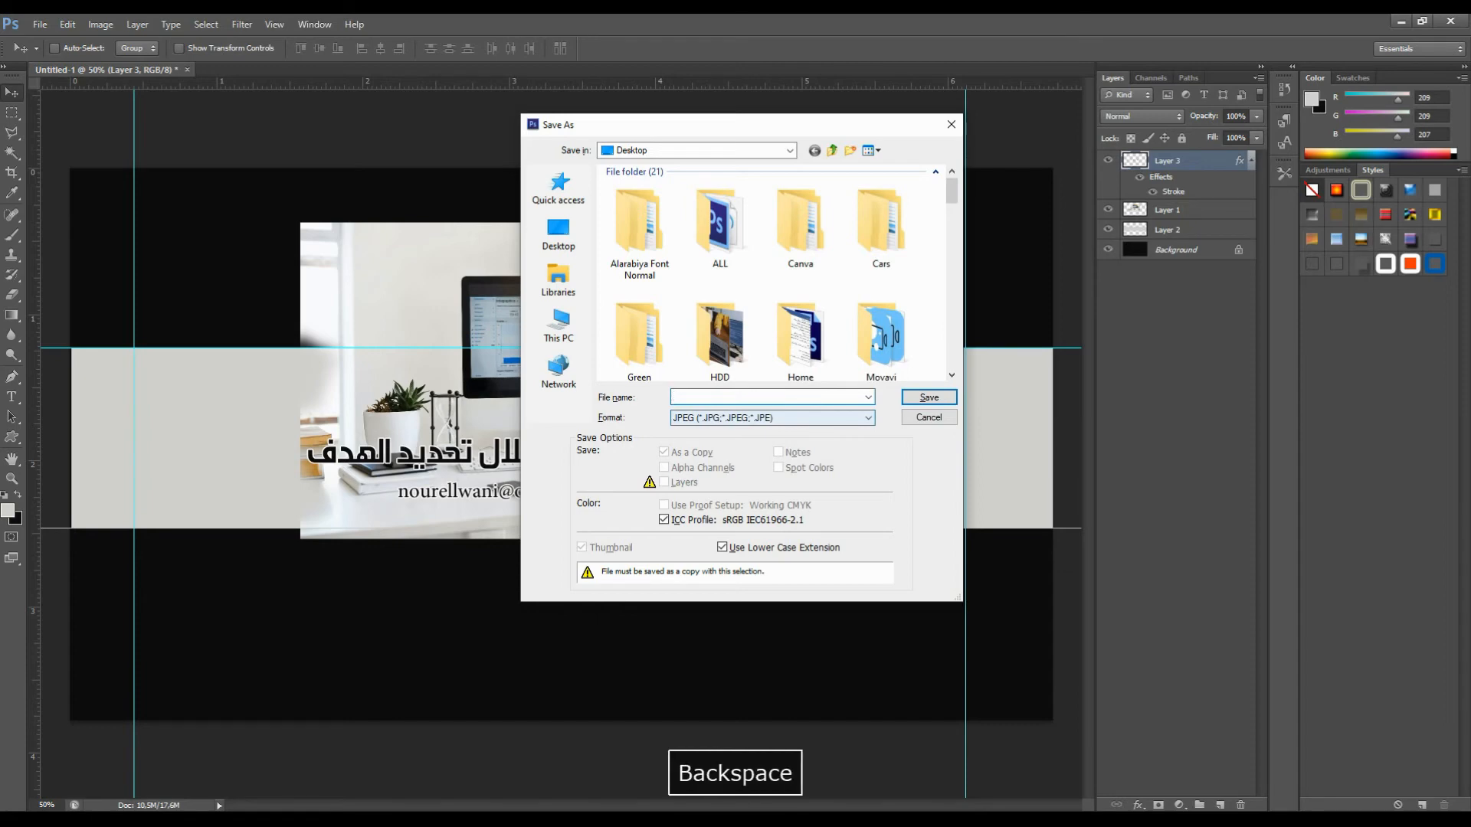
text(bneer)
key(BackSpace)
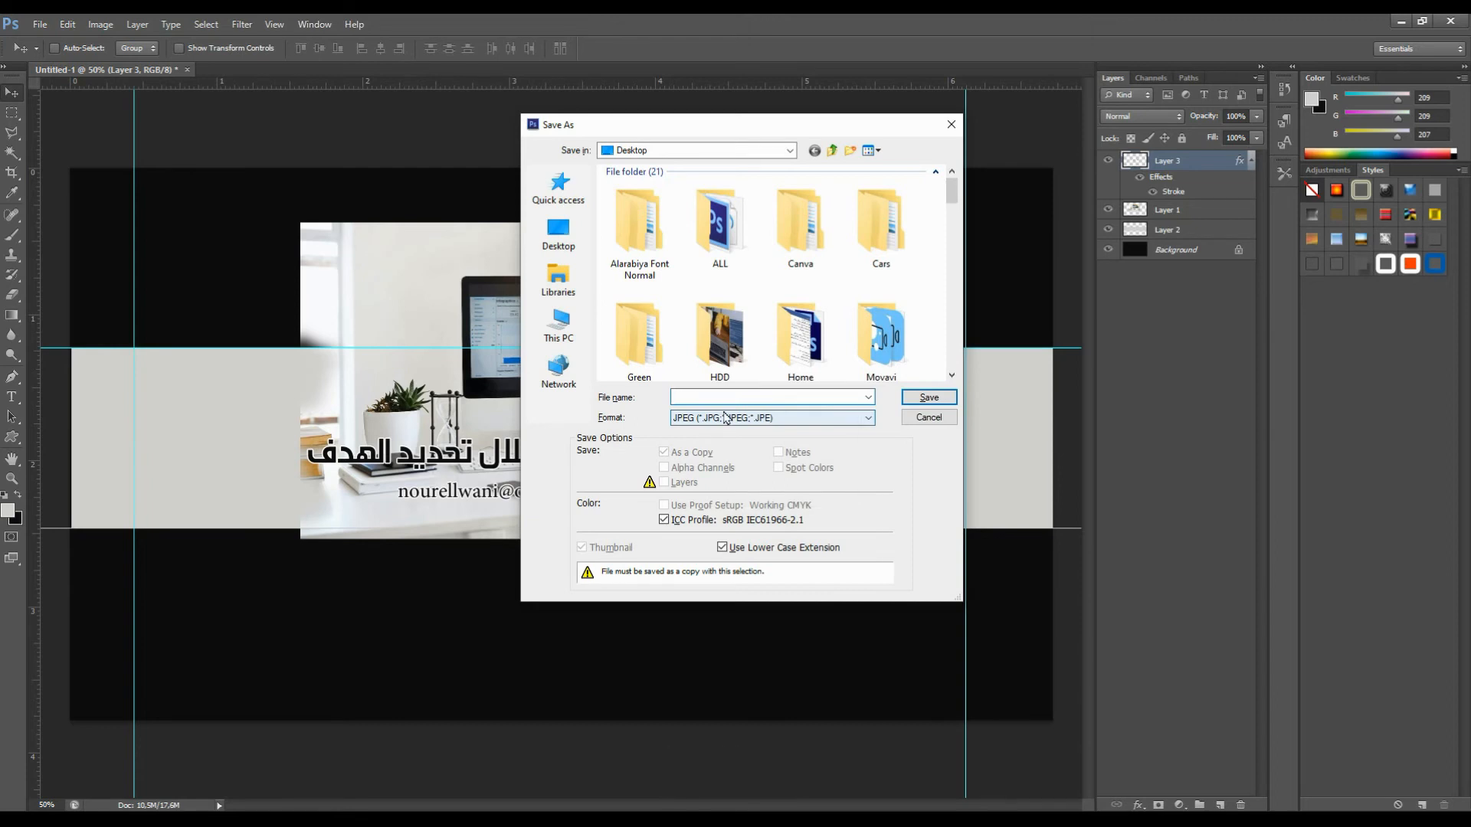
- Name the file 20218 and save the JPEG at Maximum quality 12 with the Baseline ("Standard") format
text(20218)
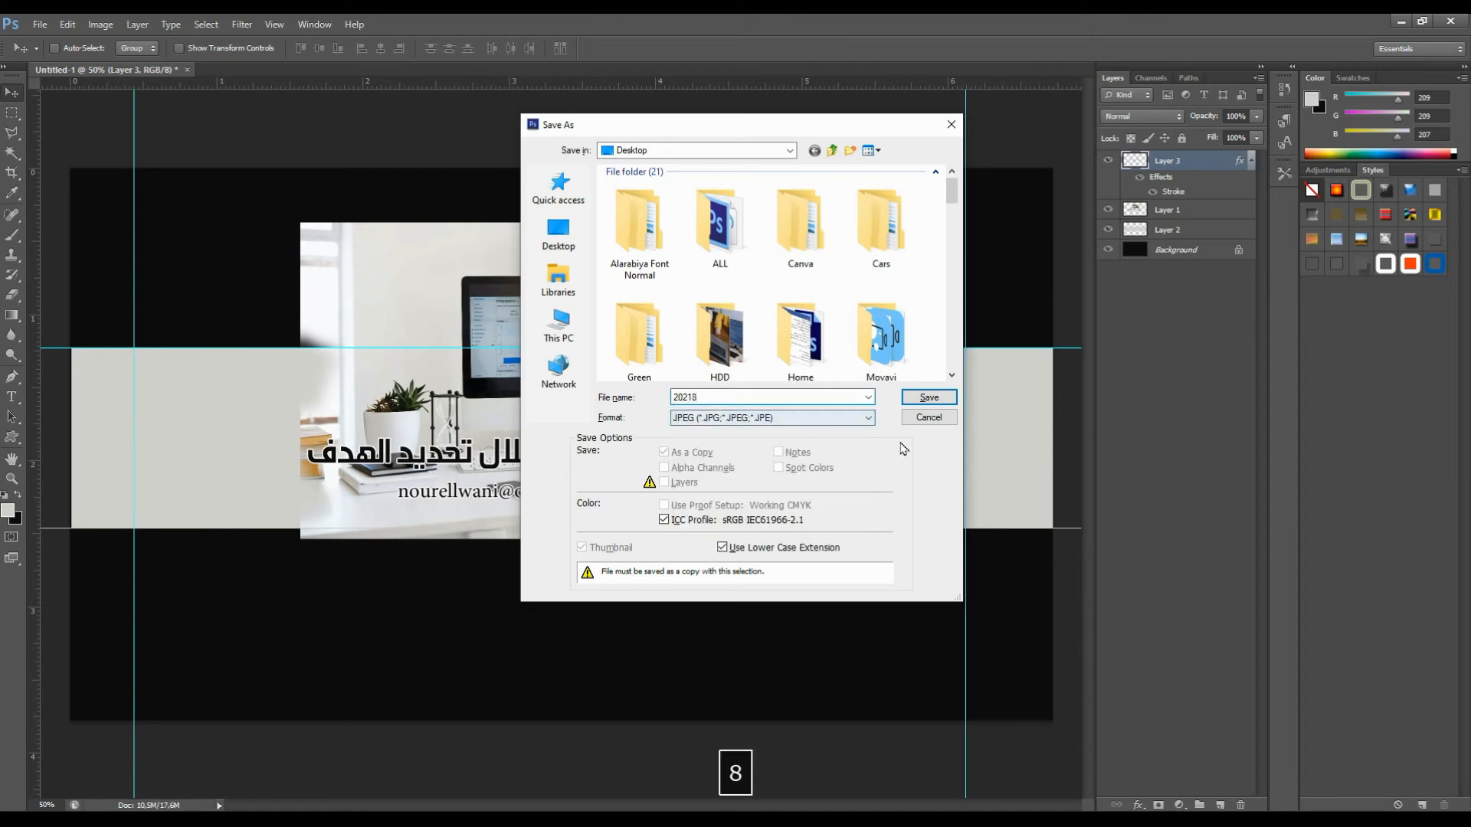
click(929, 397)
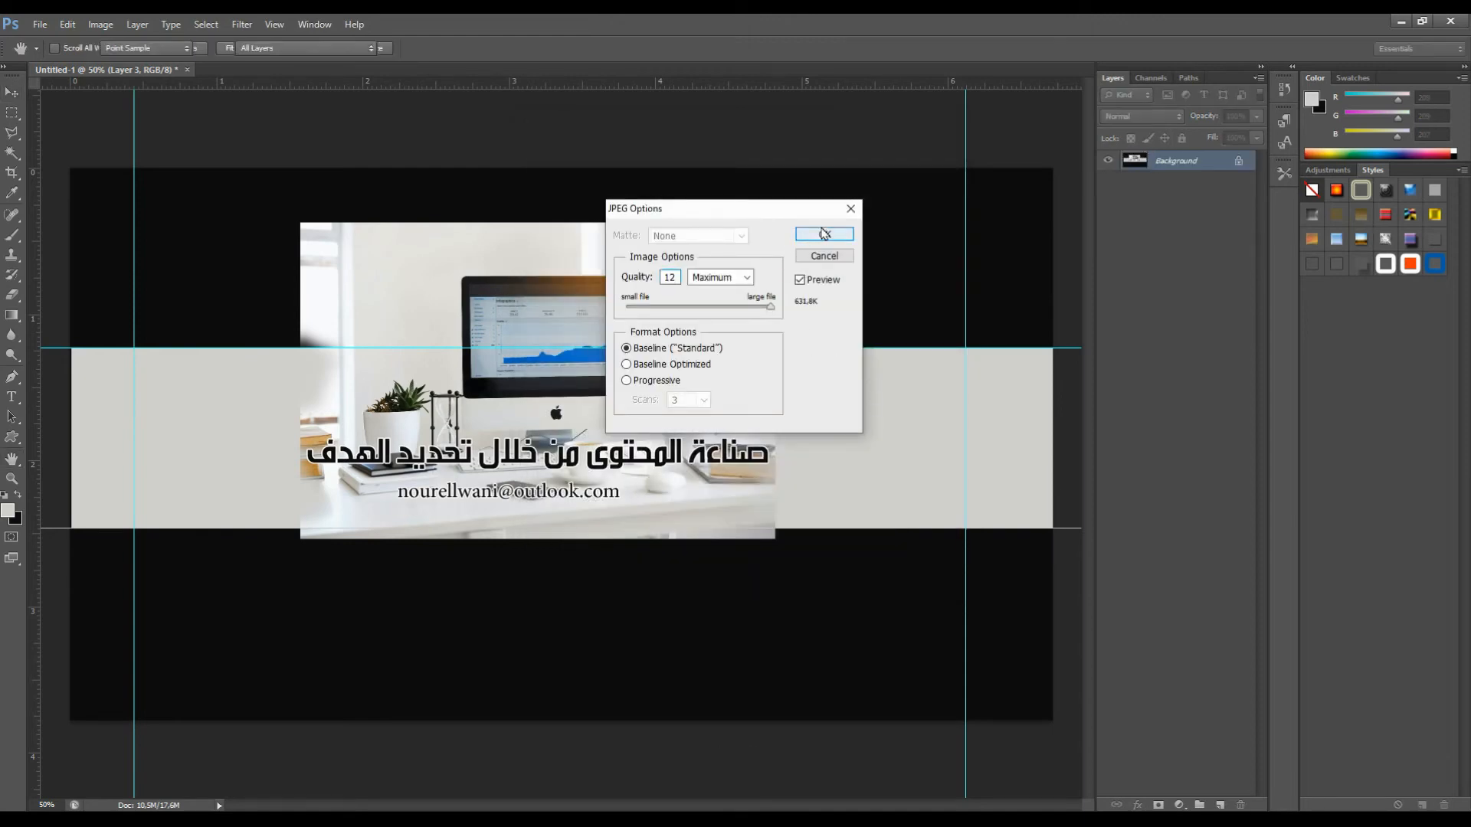
click(818, 238)
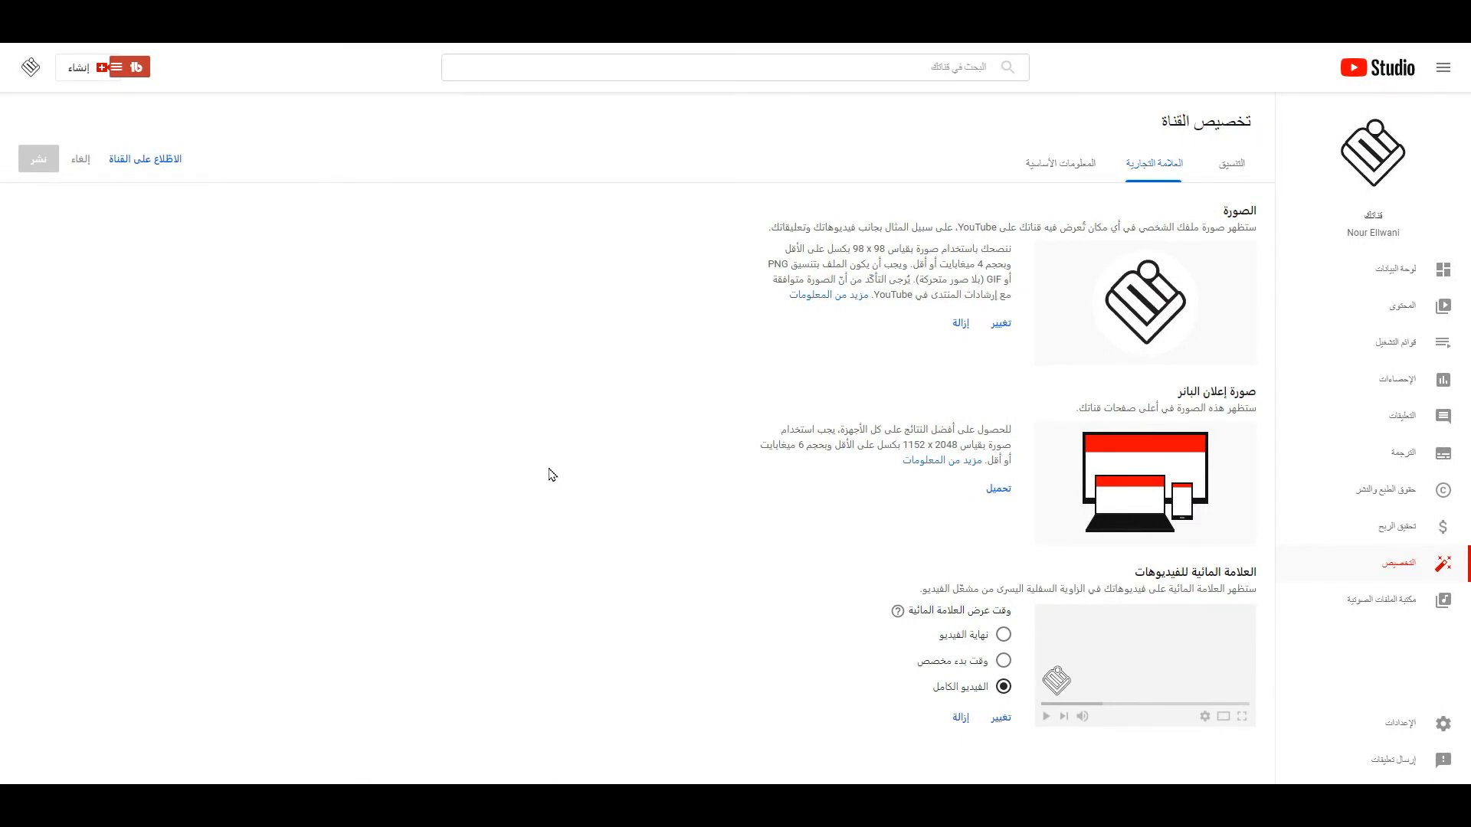
- In YouTube Studio, upload image 20218 as the channel banner with the proposed crop and open the channel page
click(1000, 489)
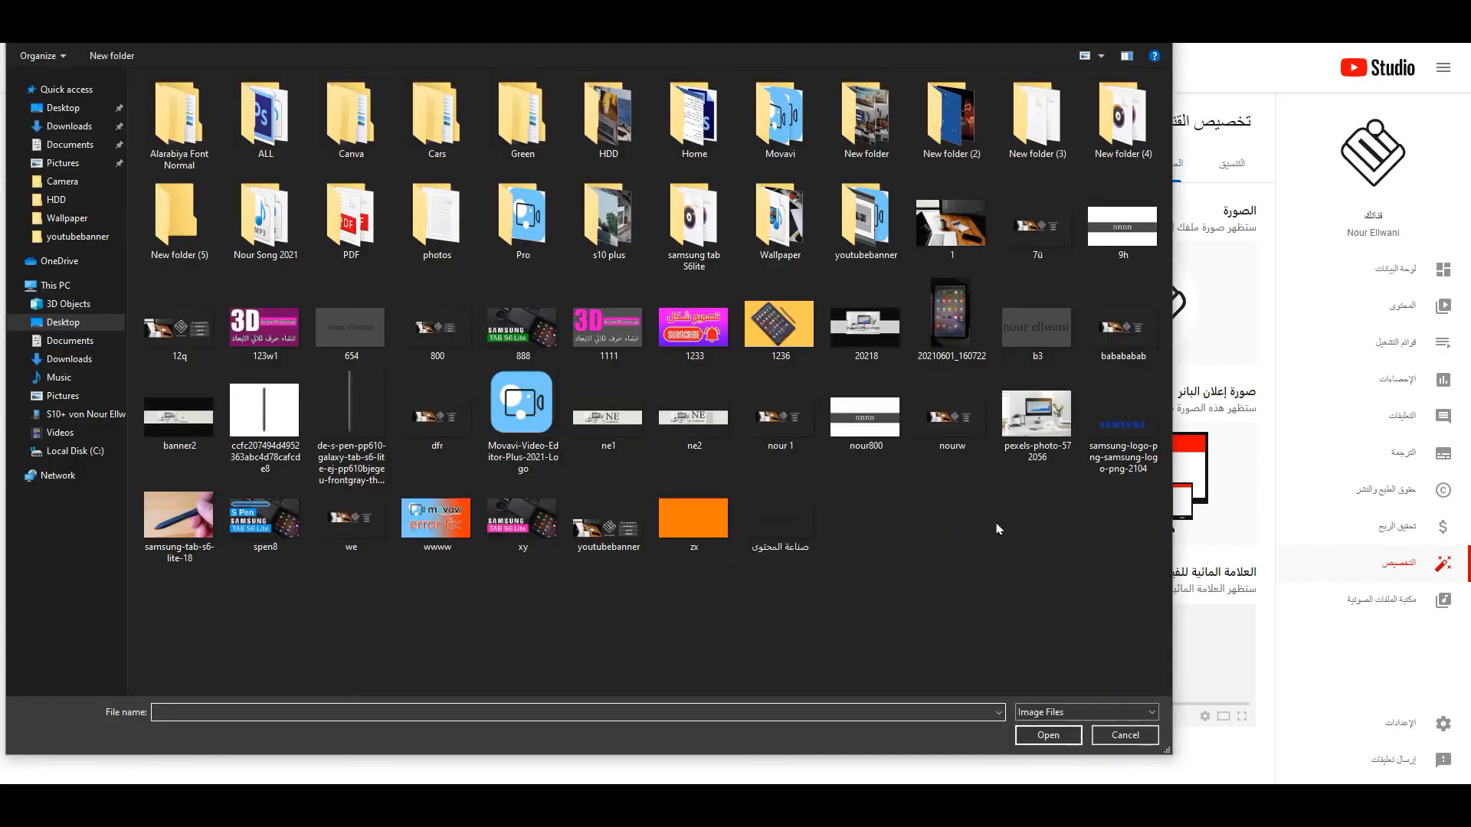
click(882, 346)
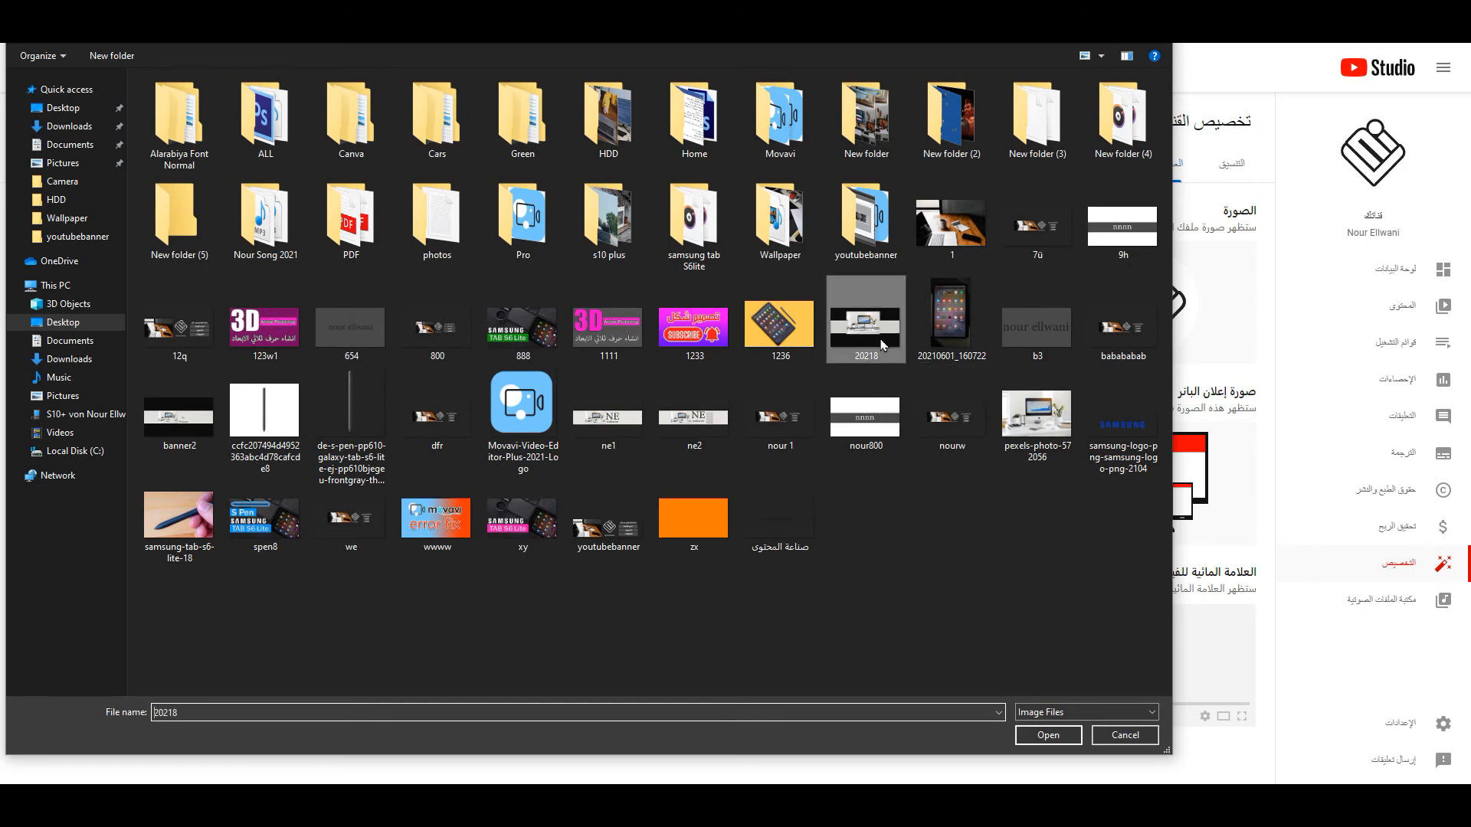
click(1051, 737)
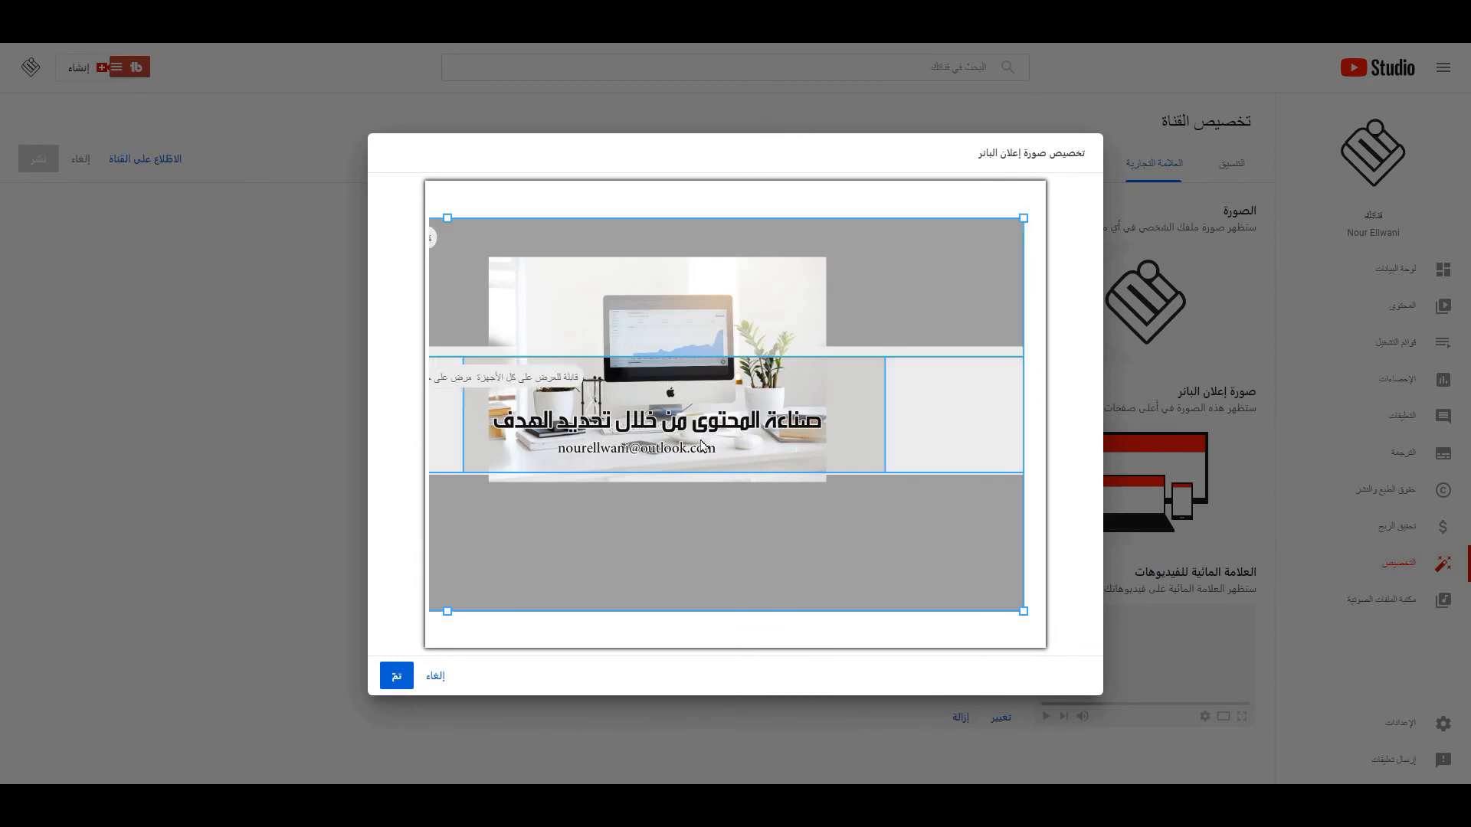
click(396, 677)
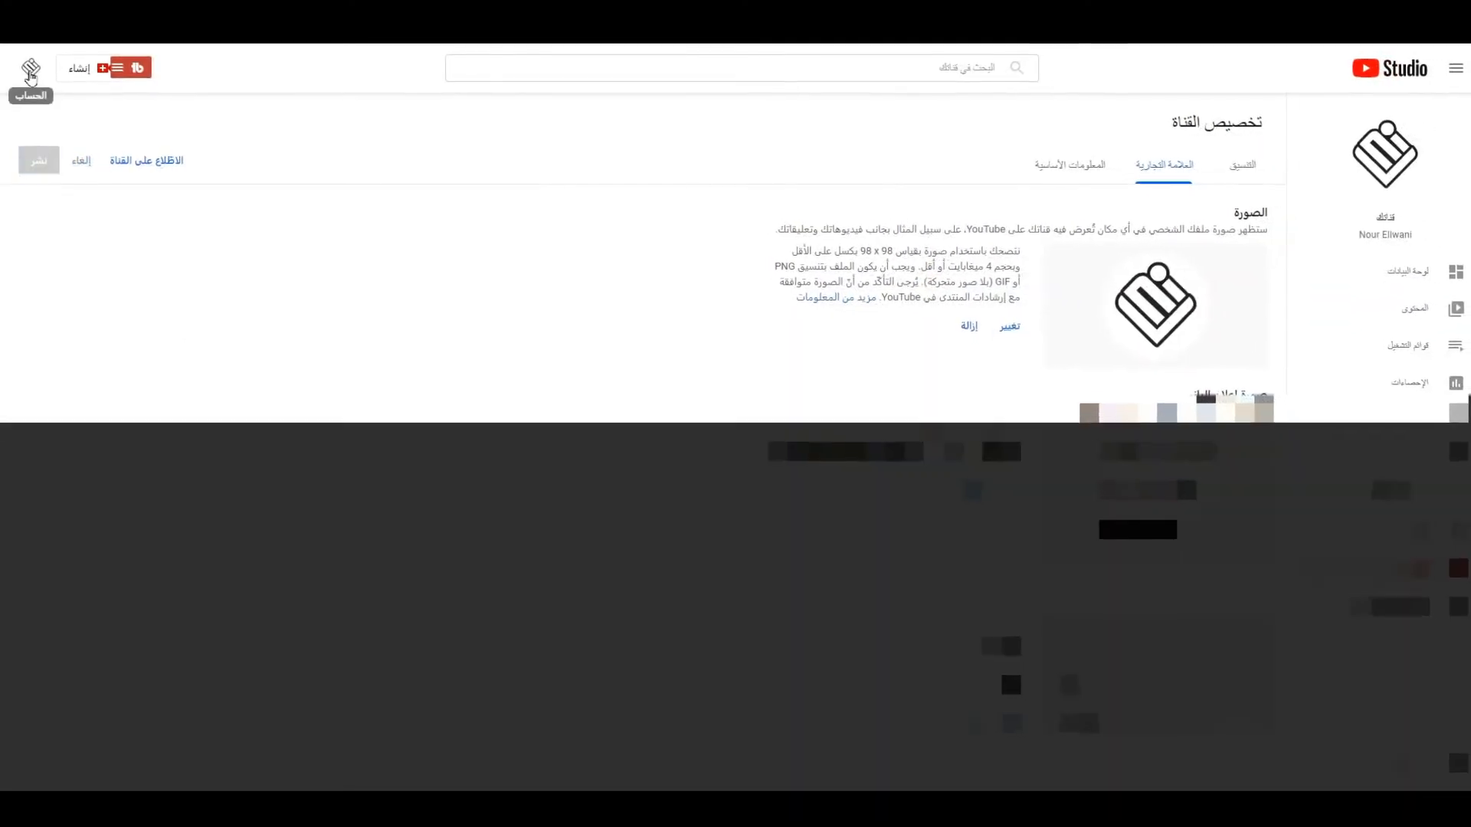
click(31, 70)
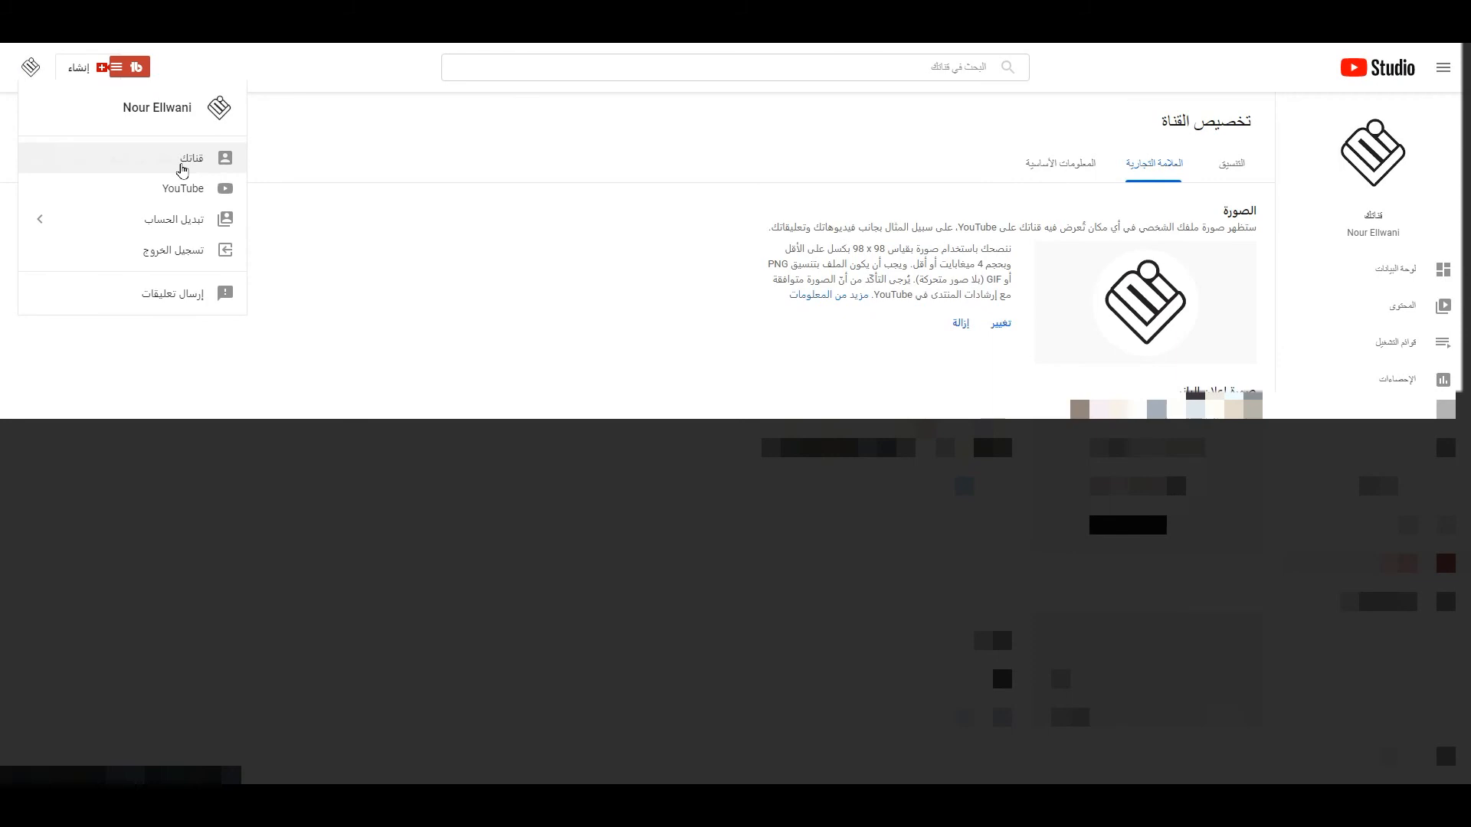
click(183, 165)
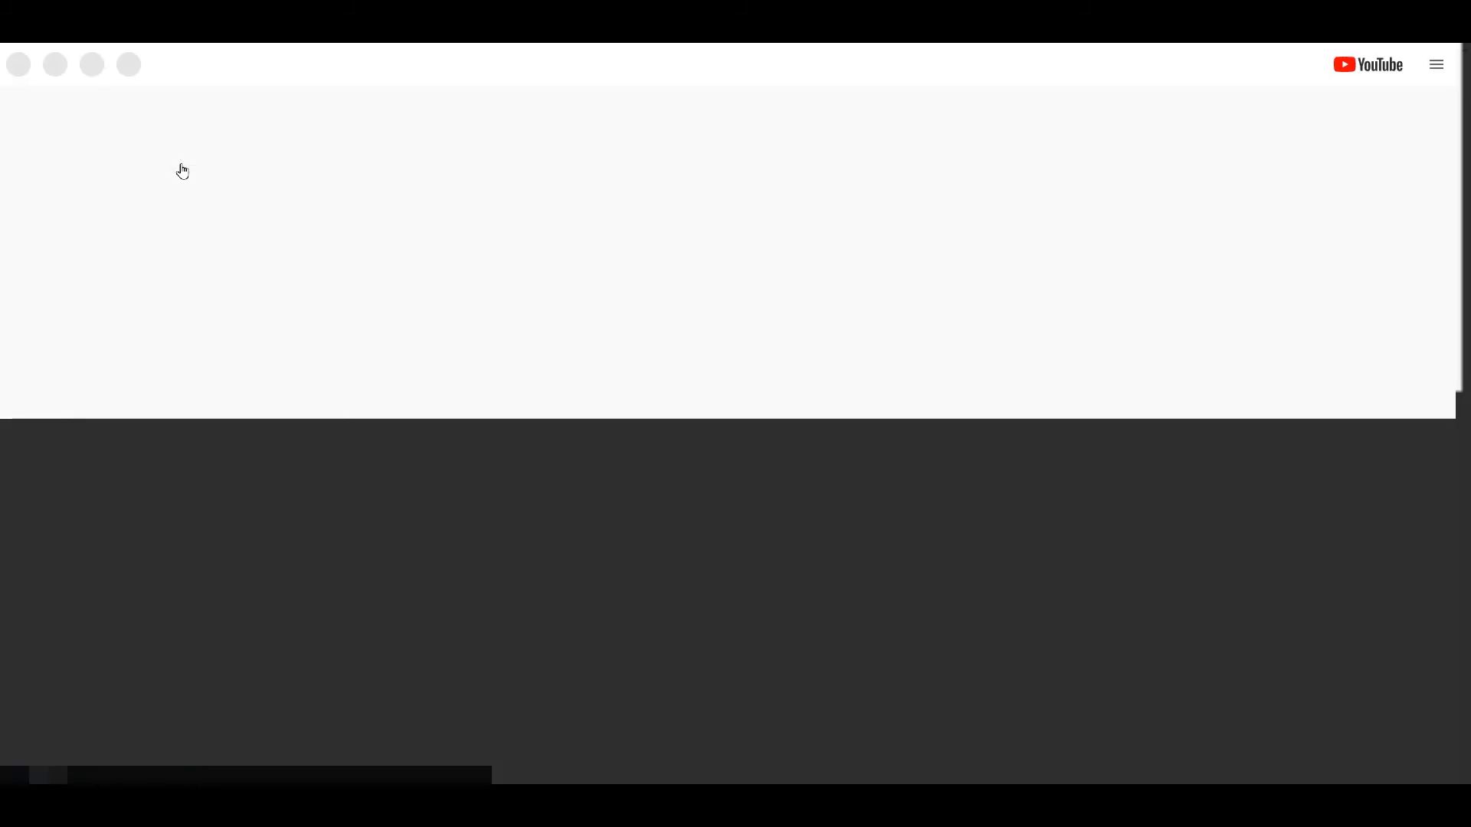